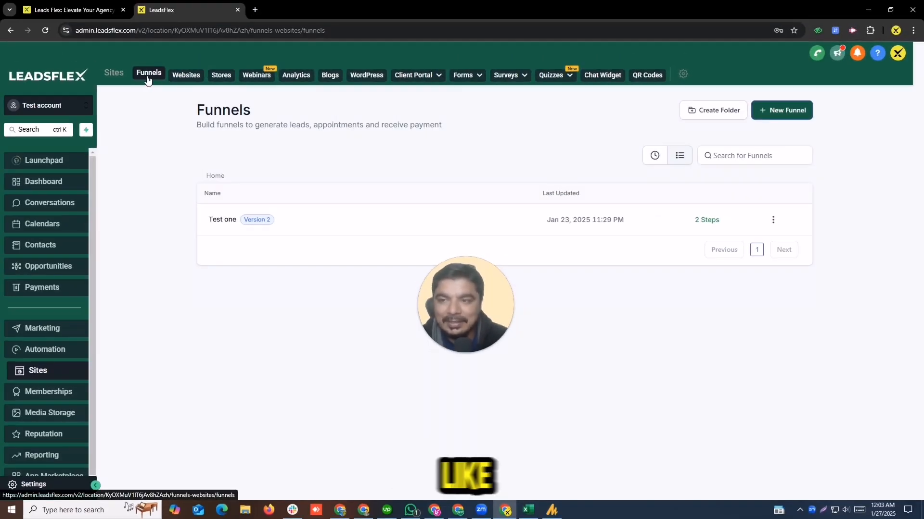
# Step: Create a new store from blank in the Stores area
pyautogui.click(217, 78)
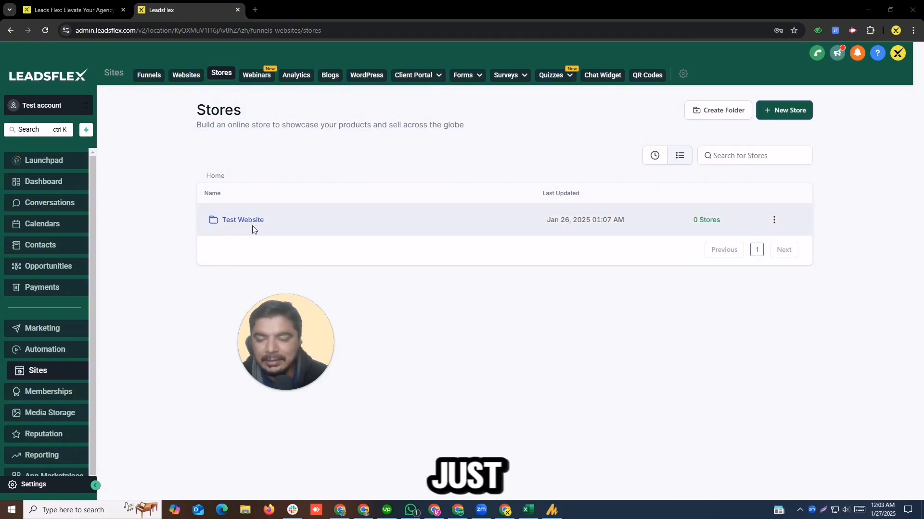
pyautogui.click(187, 76)
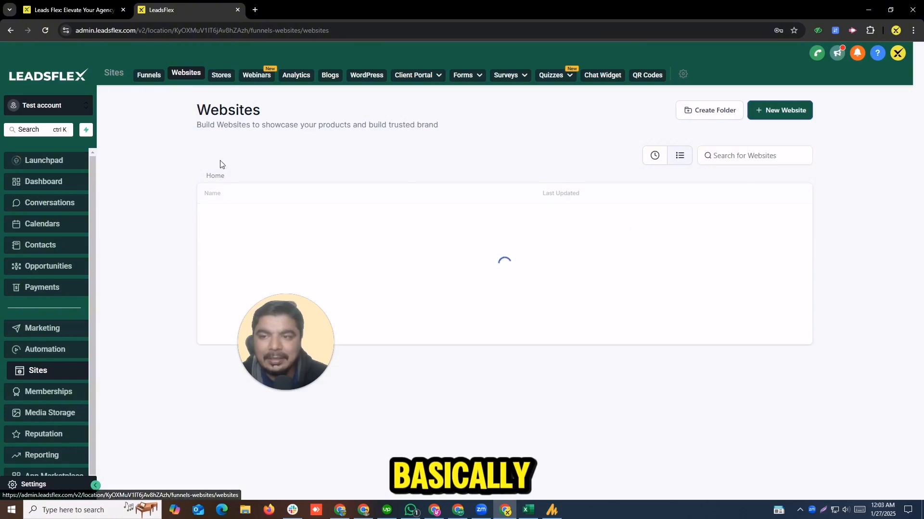
pyautogui.click(221, 75)
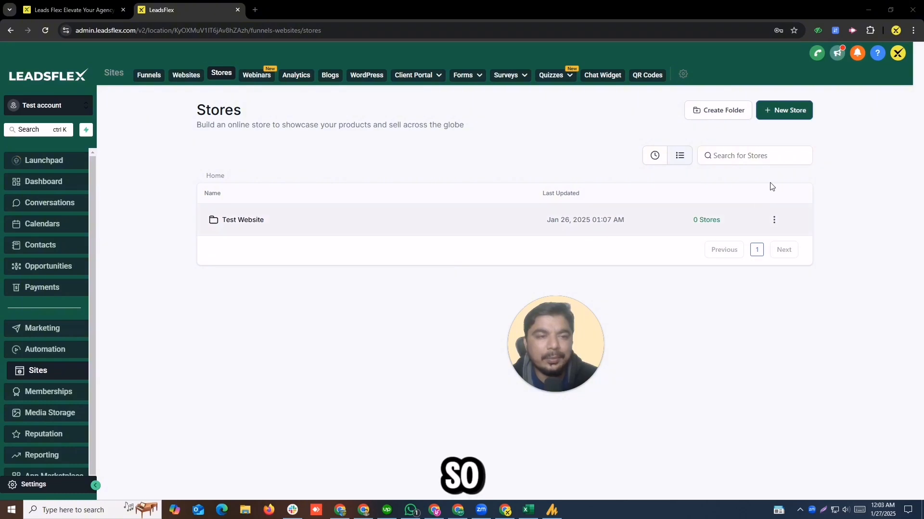
pyautogui.click(783, 112)
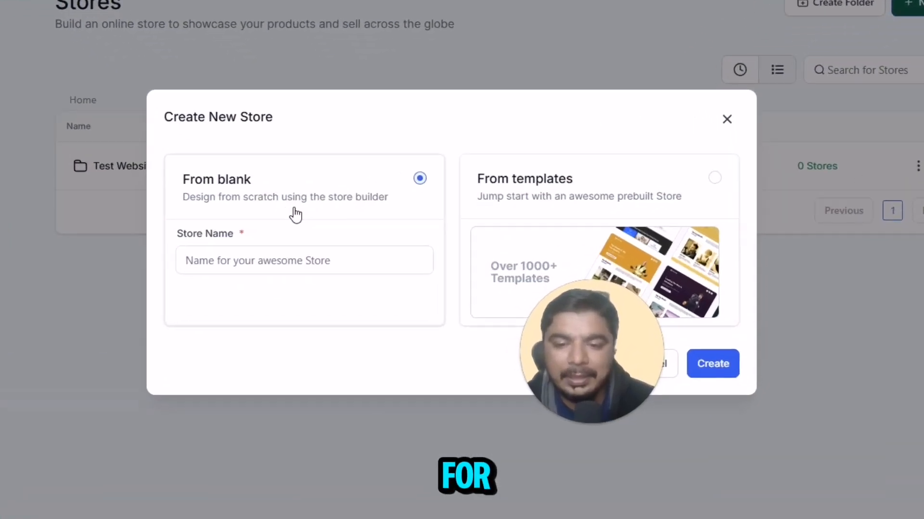
pyautogui.click(361, 248)
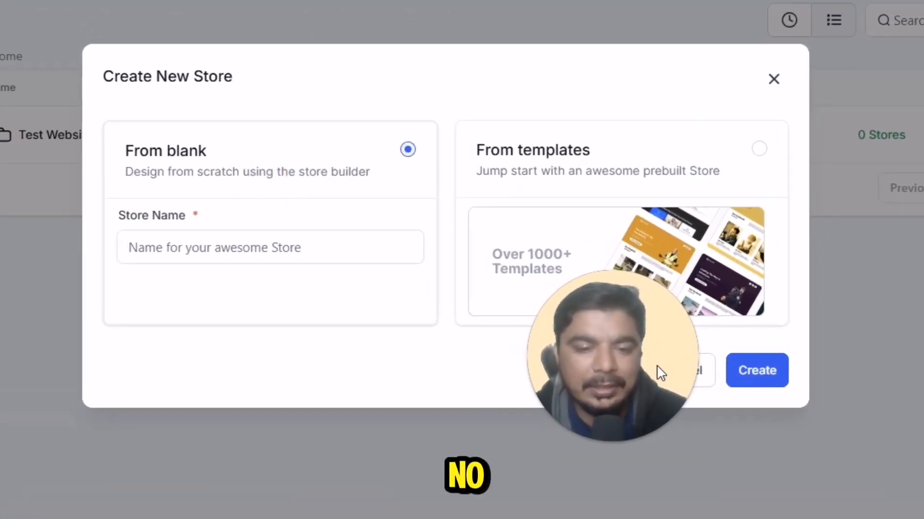
pyautogui.click(743, 371)
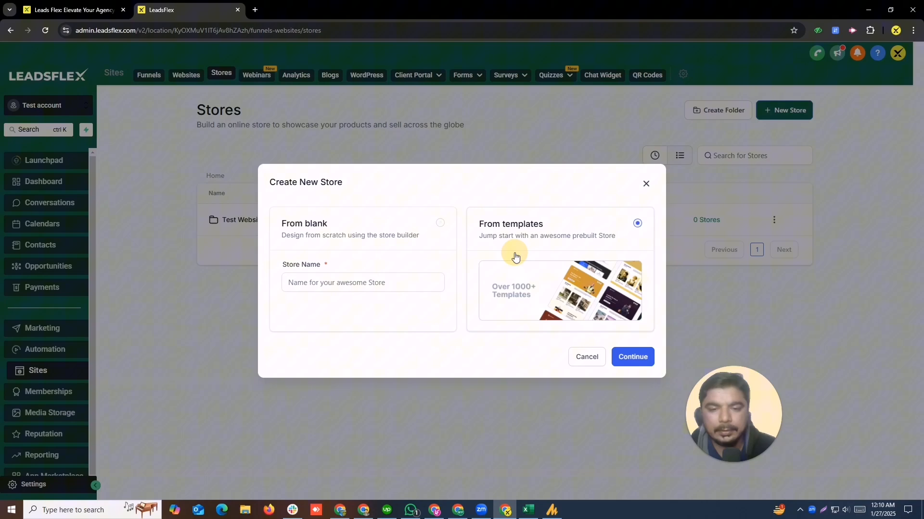
pyautogui.click(423, 278)
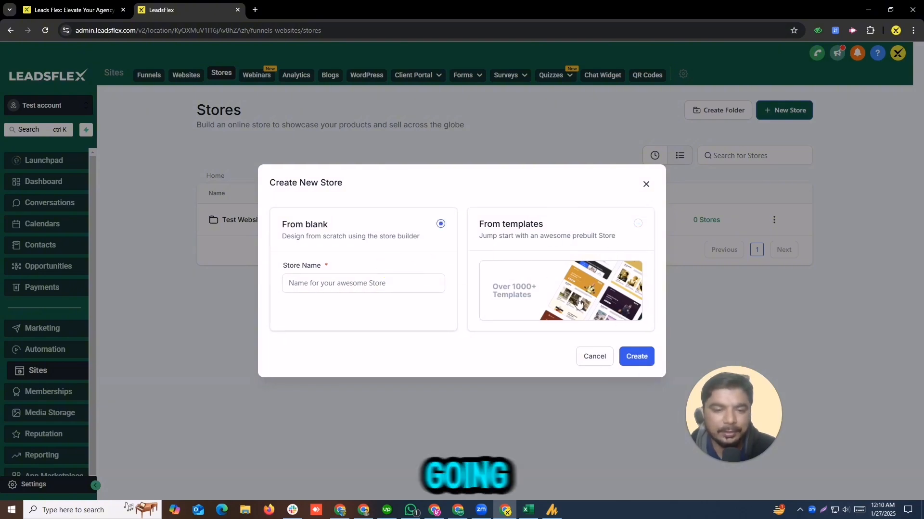
pyautogui.click(634, 356)
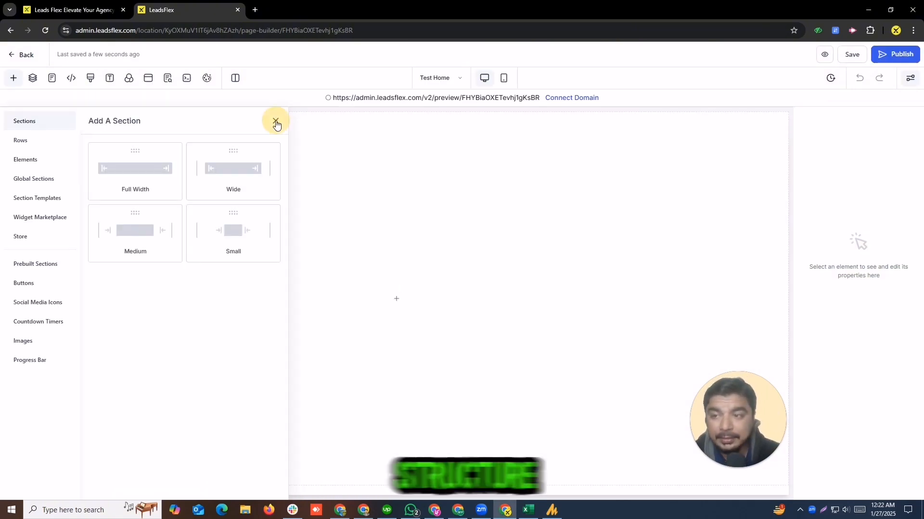
# Step: Add a full-width section to the blank Test Home page and insert a two-column row in it
pyautogui.click(276, 120)
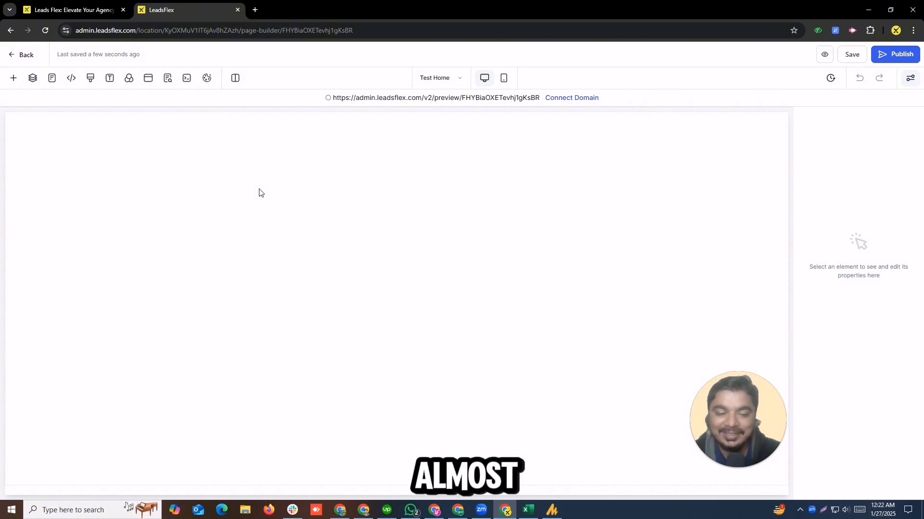
pyautogui.click(13, 78)
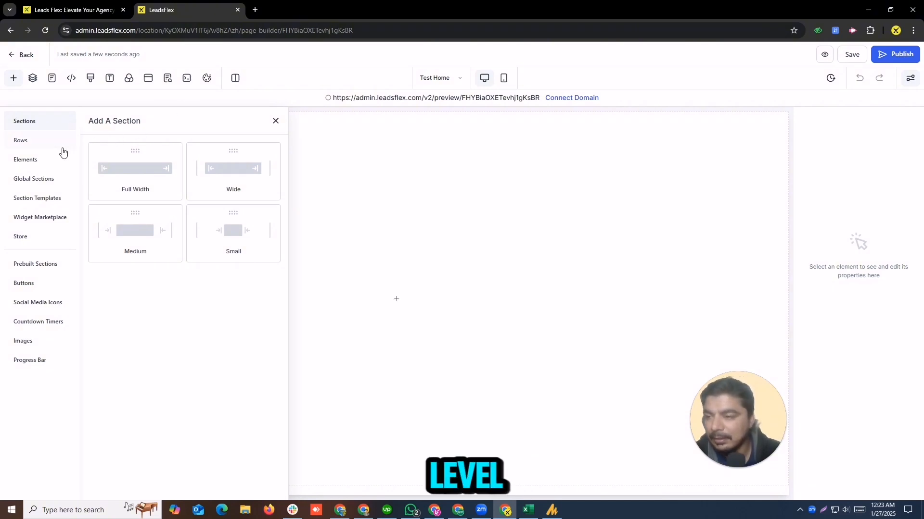
pyautogui.click(36, 161)
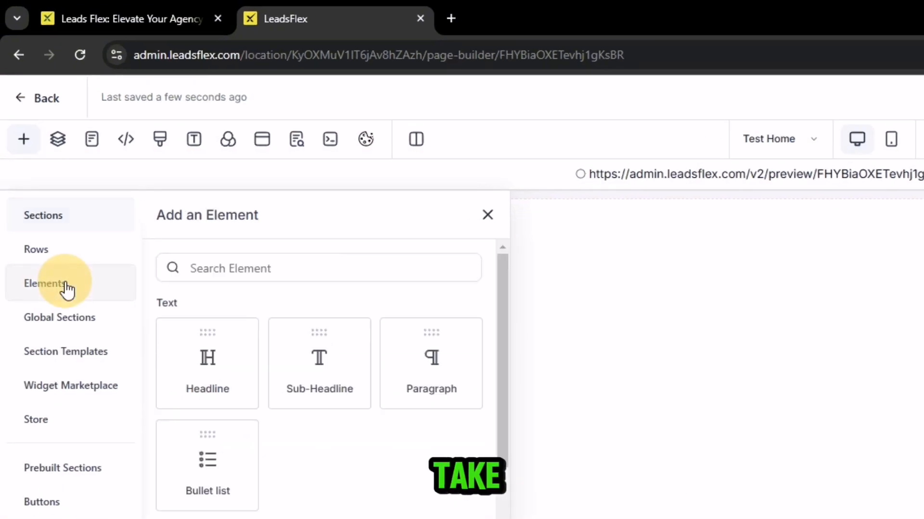
pyautogui.click(48, 218)
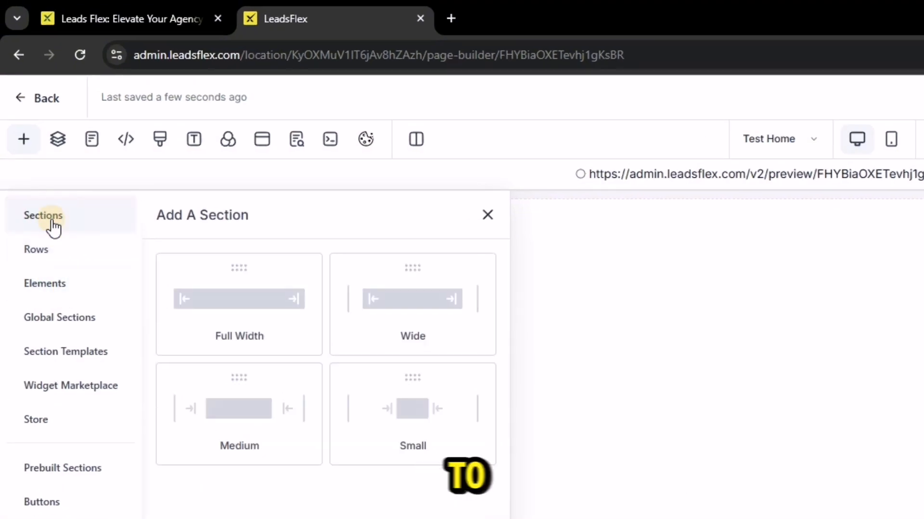
pyautogui.moveTo(268, 265); pyautogui.dragTo(600, 281)
pyautogui.moveTo(340, 158); pyautogui.dragTo(524, 154)
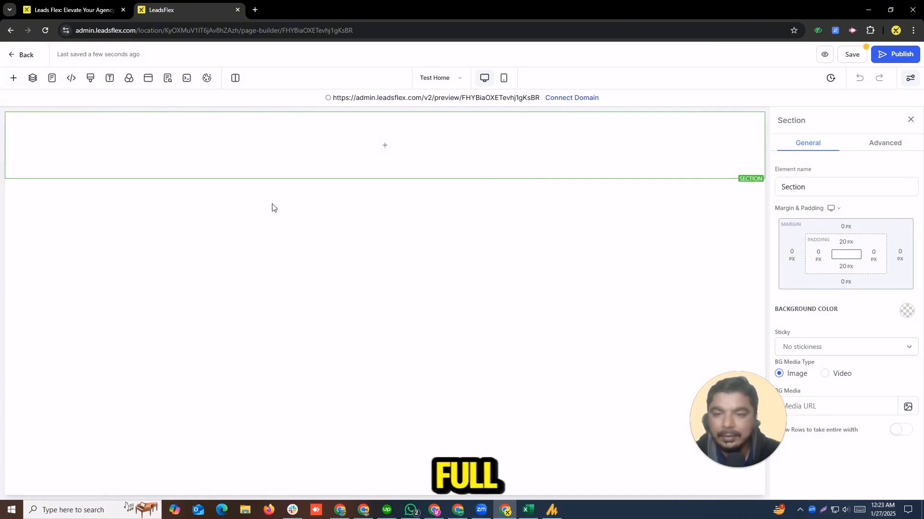
pyautogui.click(389, 147)
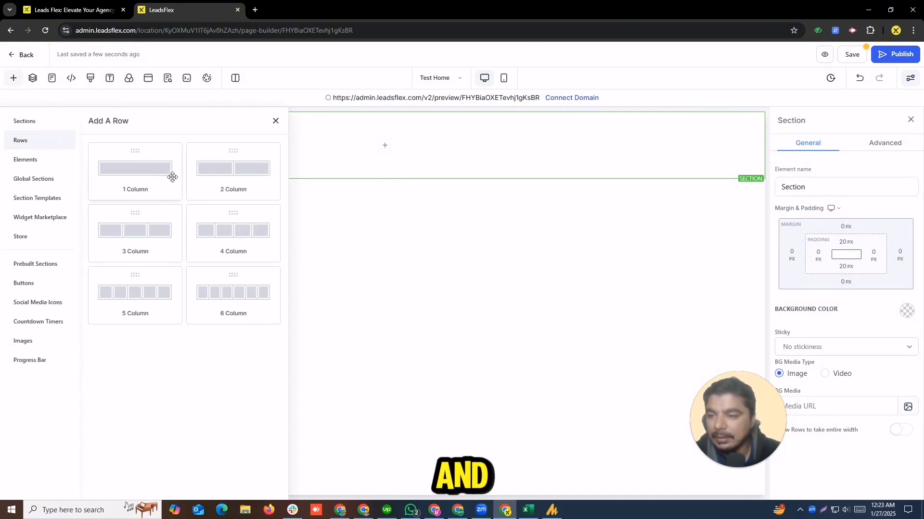
pyautogui.moveTo(236, 162); pyautogui.dragTo(409, 152)
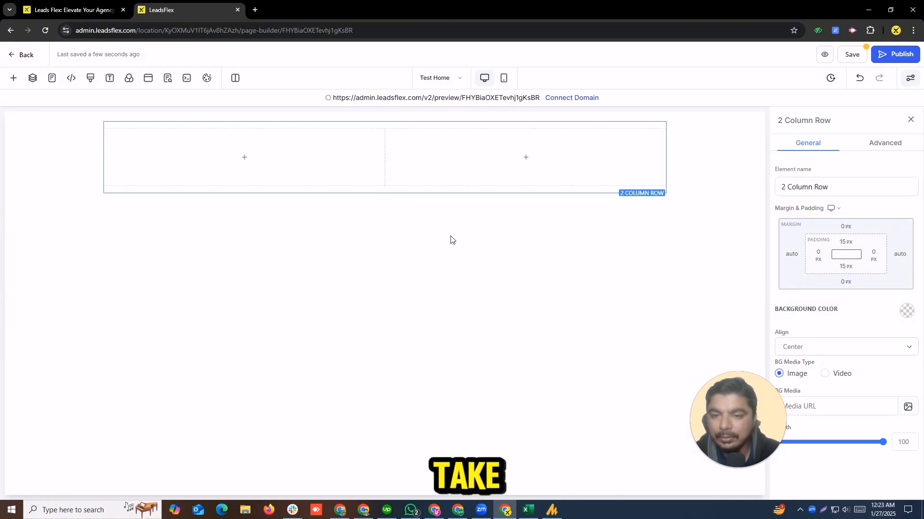
# Step: Place a Button element in the row's first column and a Headline element in the second column
pyautogui.click(241, 159)
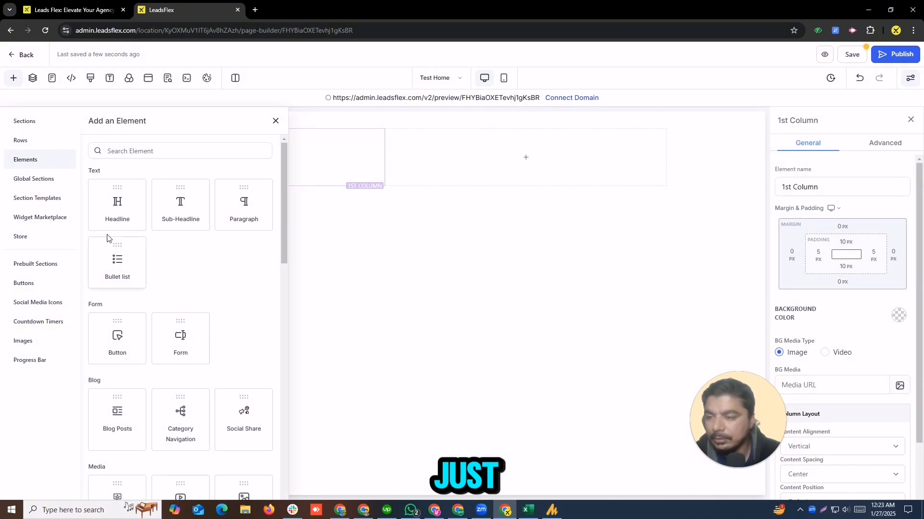
pyautogui.moveTo(132, 338); pyautogui.dragTo(267, 179)
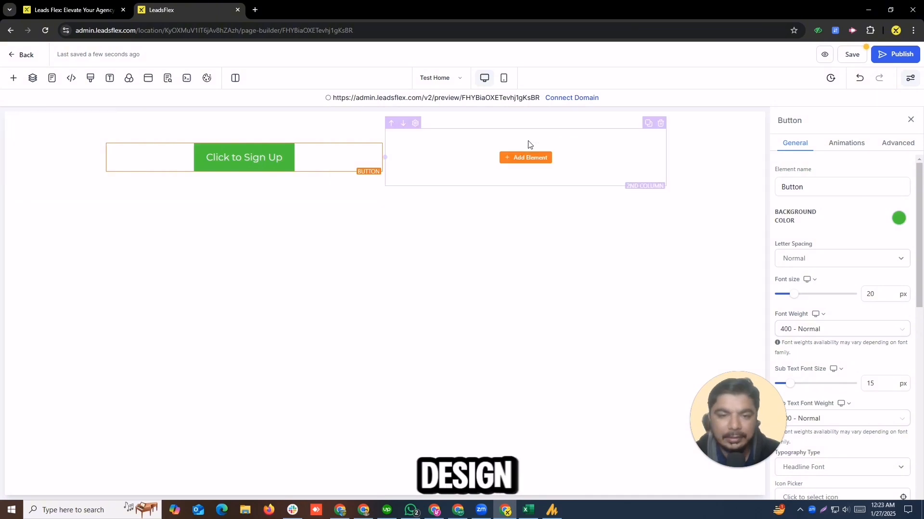
pyautogui.click(526, 160)
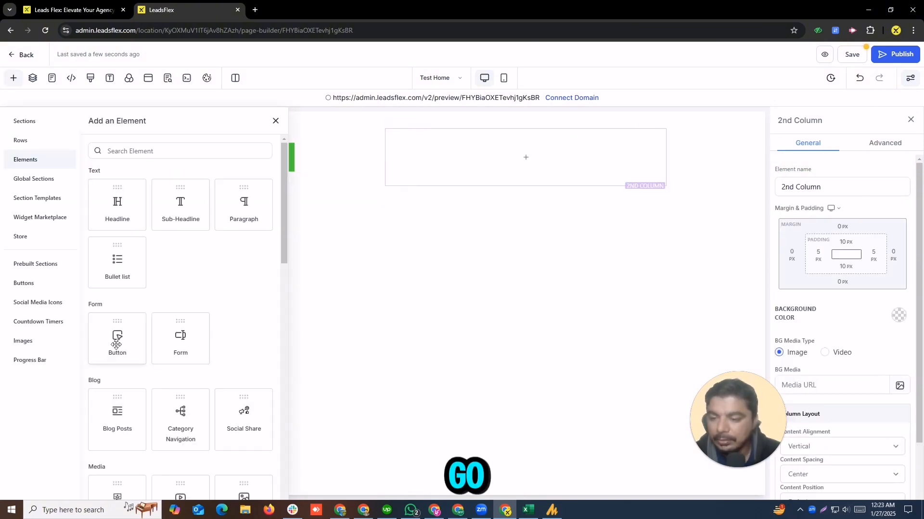
pyautogui.moveTo(125, 209); pyautogui.dragTo(562, 155)
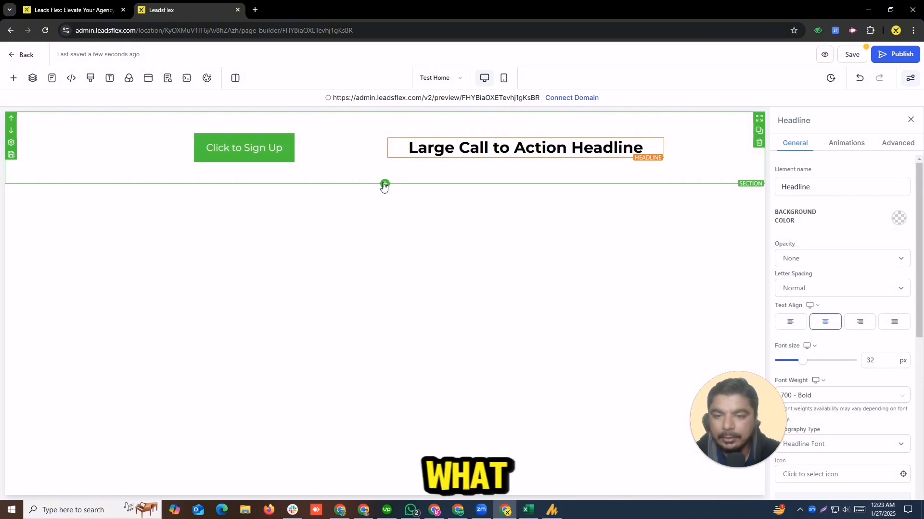
# Step: Add a full-width section below the first one and insert a four-column row in it
pyautogui.click(385, 184)
pyautogui.moveTo(135, 170); pyautogui.dragTo(397, 229)
pyautogui.click(389, 220)
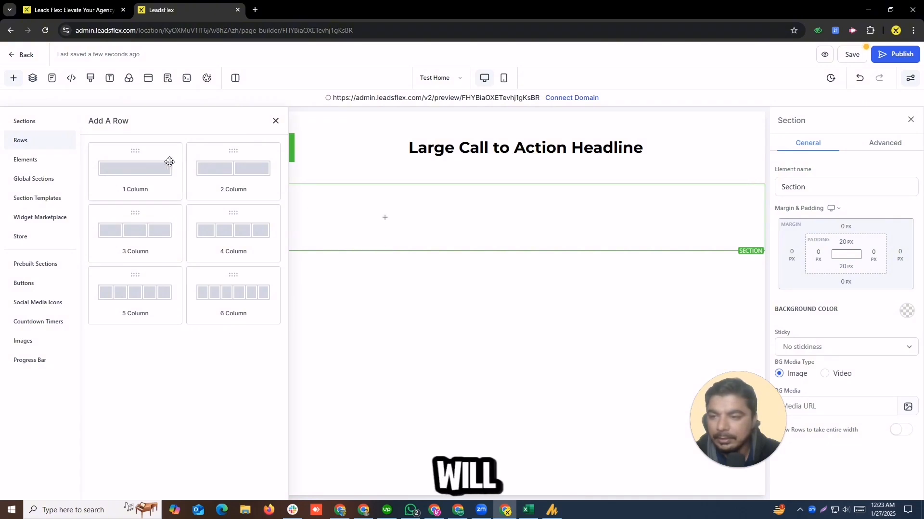
pyautogui.click(221, 232)
# Step: Search the elements for "pro" and place Featured Products in the first column of the four-column row
pyautogui.click(187, 238)
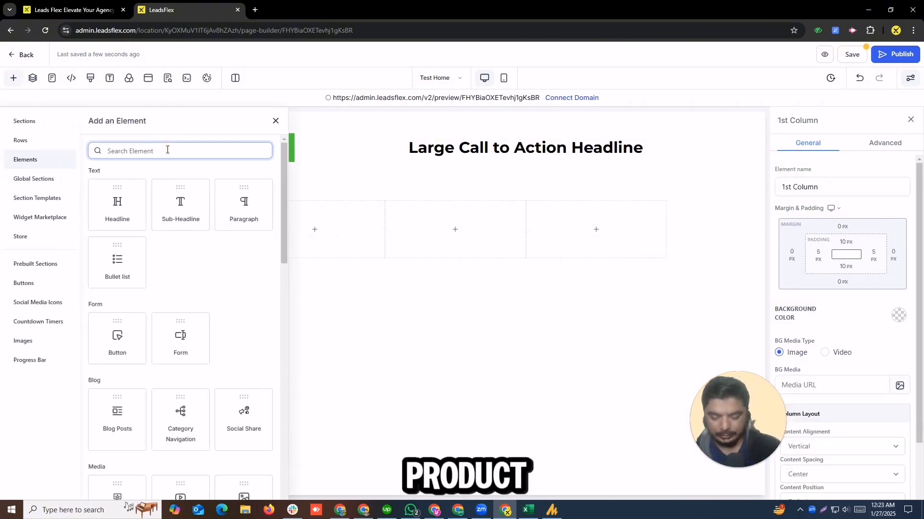
pyautogui.write('pro')
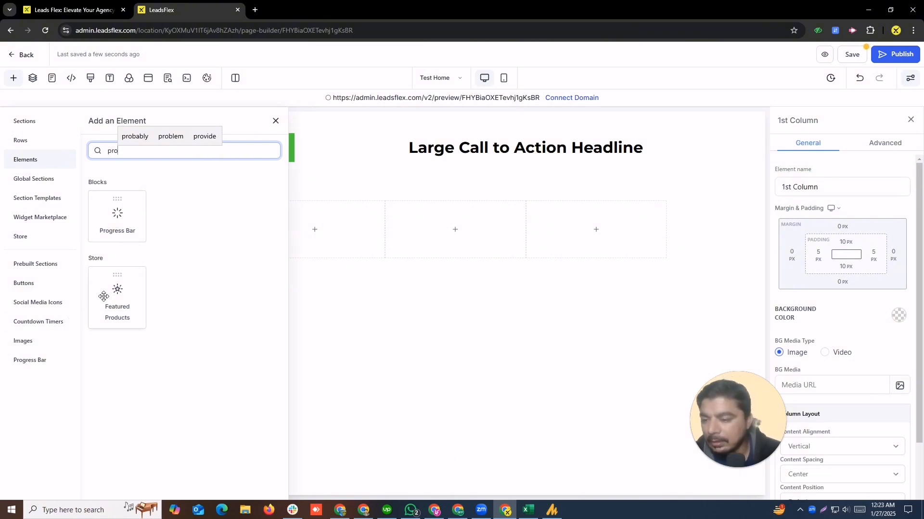
pyautogui.moveTo(103, 296); pyautogui.dragTo(204, 244)
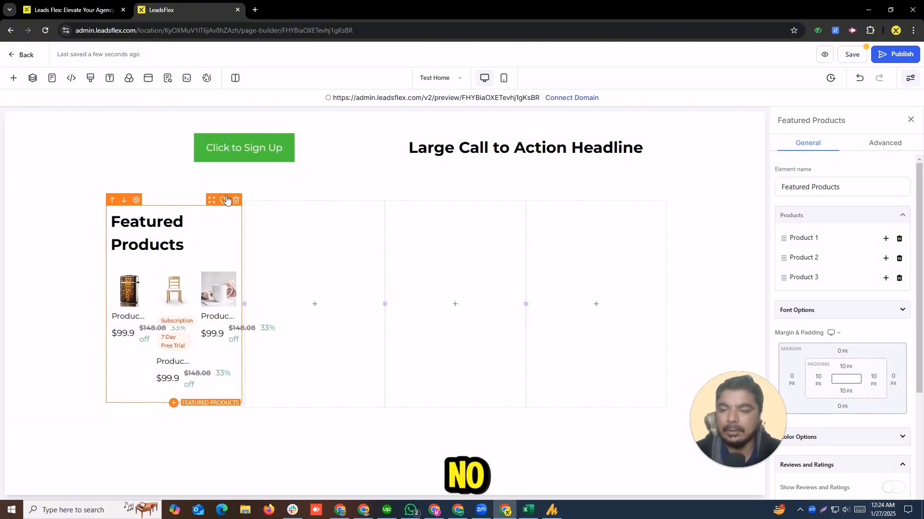
# Step: Delete the Featured Products element and the first three columns of the row, keeping only the fourth column
pyautogui.click(236, 200)
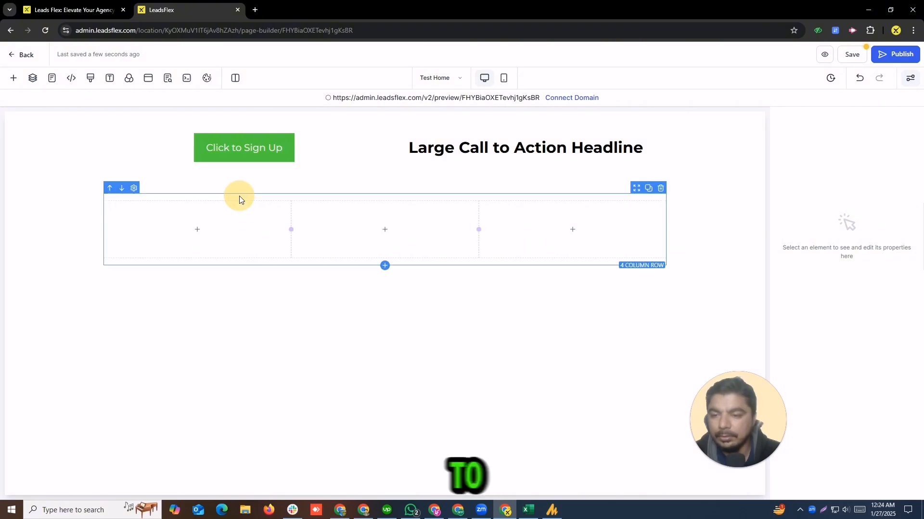
pyautogui.click(284, 193)
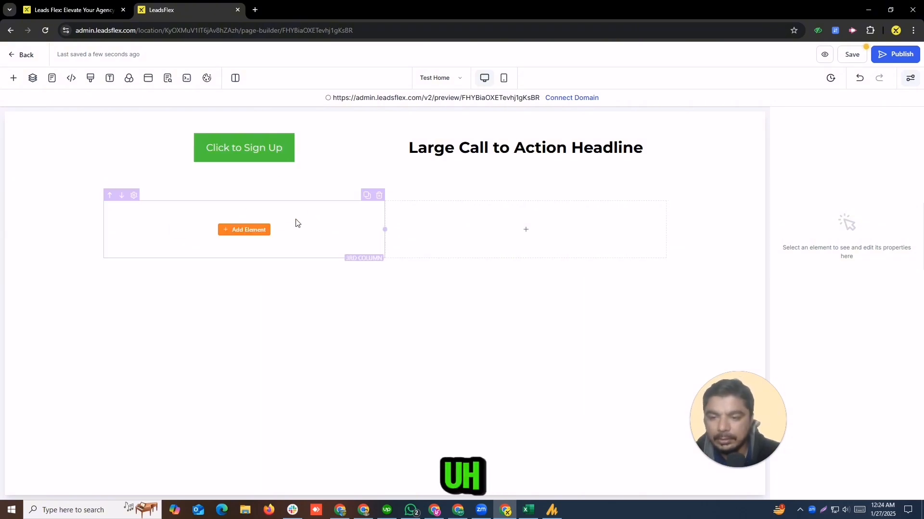
pyautogui.click(380, 195)
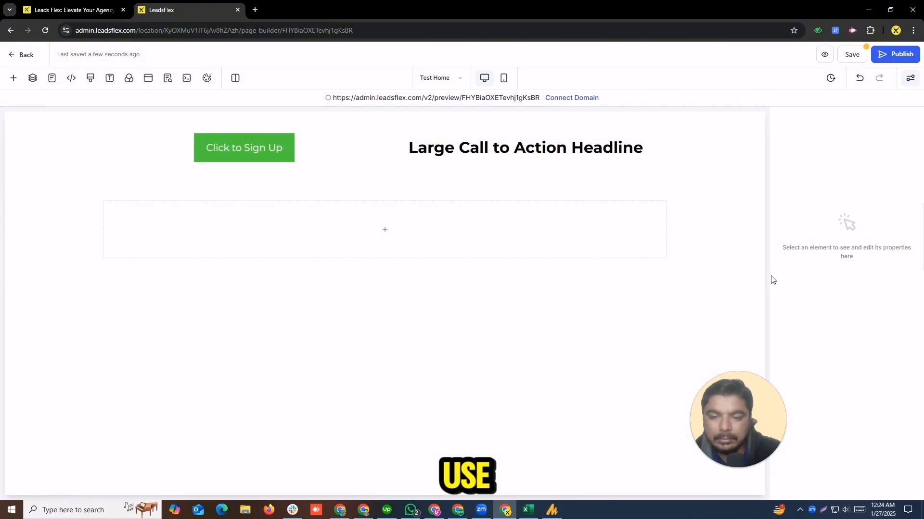
# Step: Place a Featured Products element in the row's remaining column
pyautogui.click(394, 235)
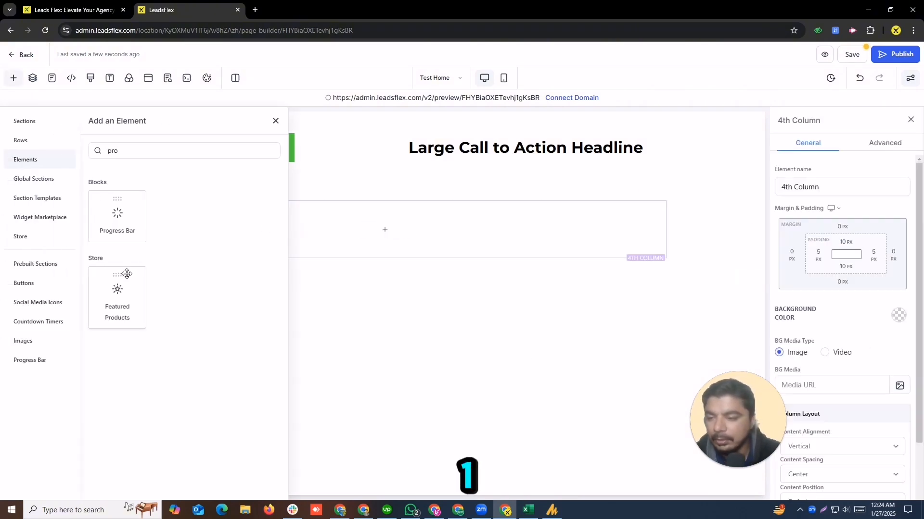
pyautogui.moveTo(126, 278); pyautogui.dragTo(358, 230)
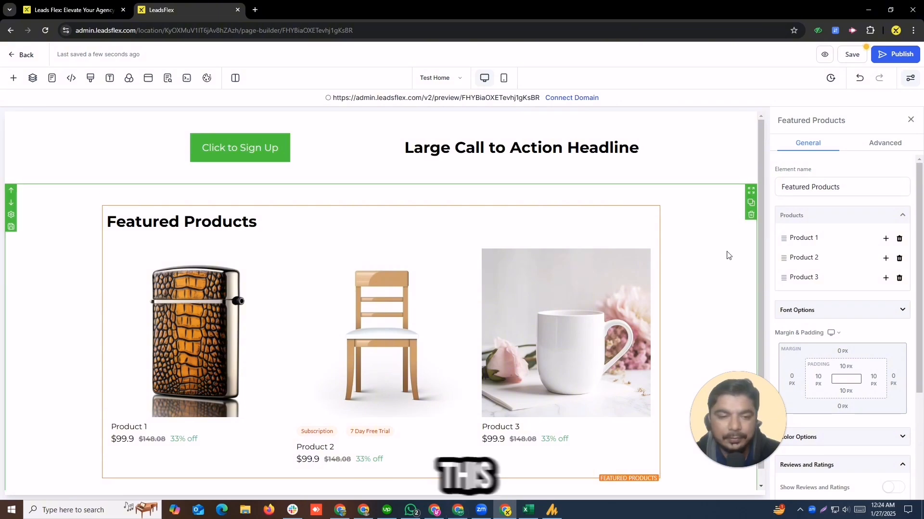
pyautogui.moveTo(761, 168); pyautogui.dragTo(764, 256)
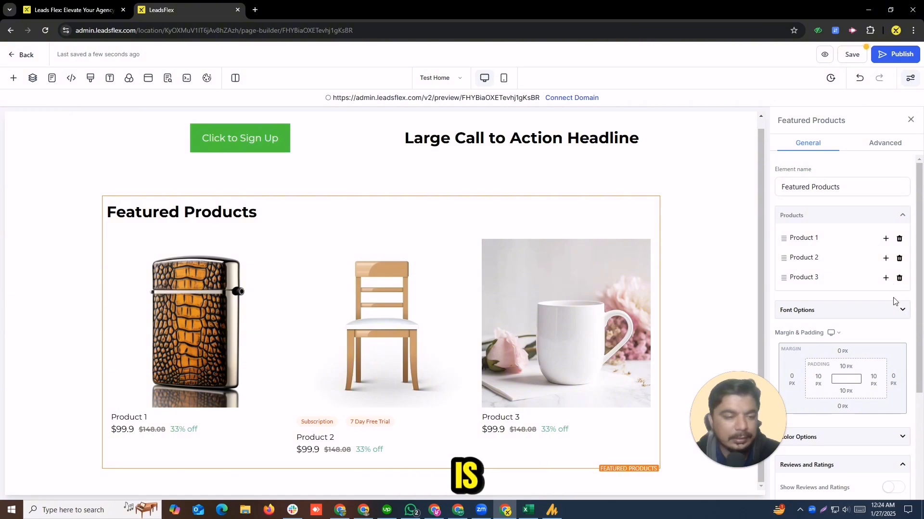
# Step: Add three more products to the Featured Products element for a total of six
pyautogui.click(886, 279)
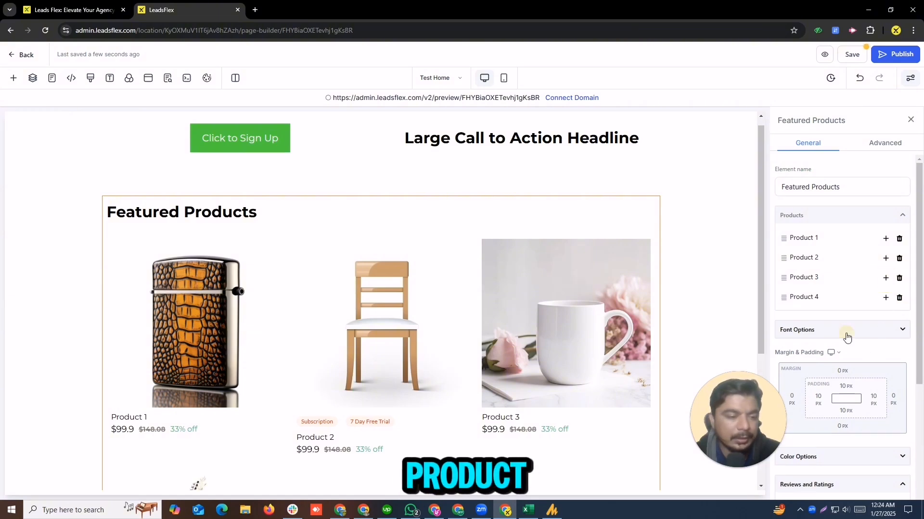
pyautogui.click(847, 331)
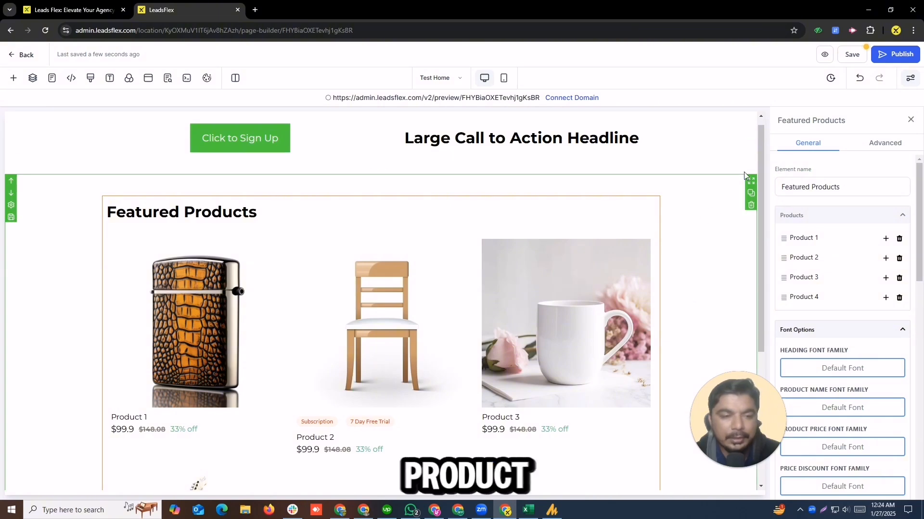
pyautogui.moveTo(758, 163); pyautogui.dragTo(757, 338)
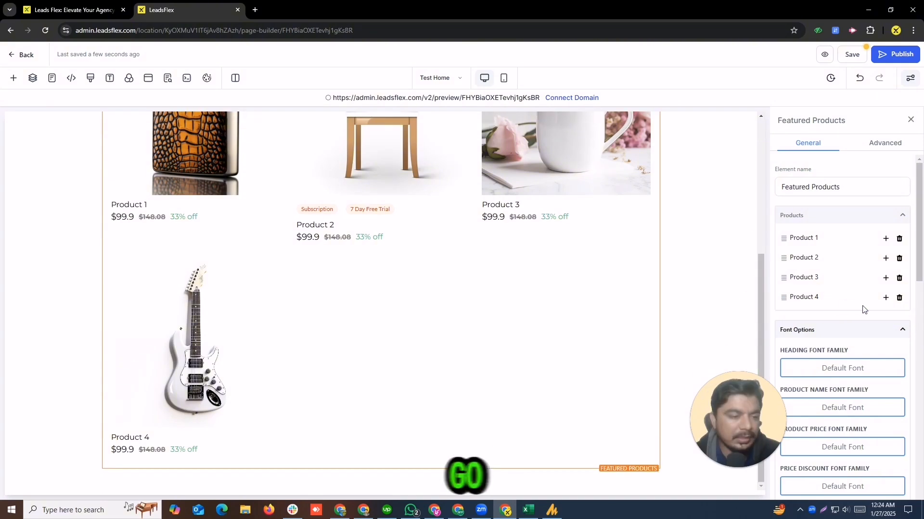
pyautogui.click(886, 298)
pyautogui.click(886, 298)
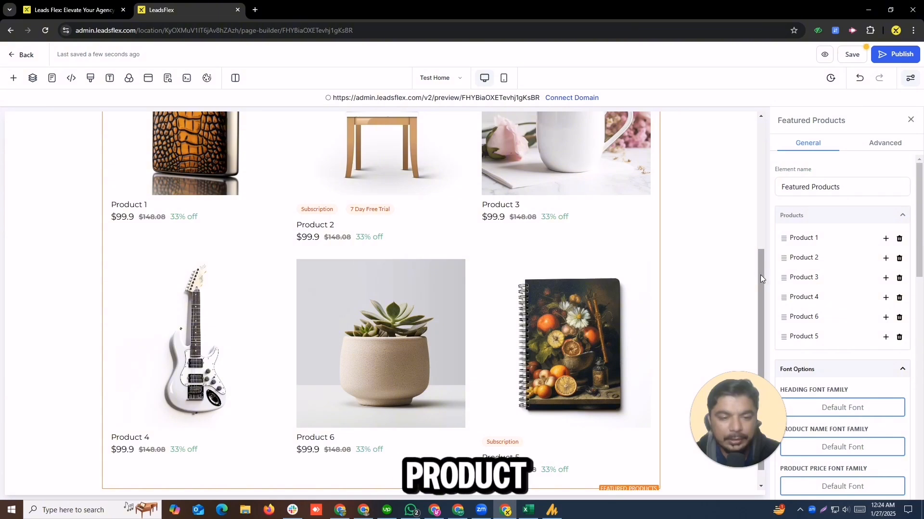
# Step: Add a full-width section below the section that holds the Featured Products element
pyautogui.click(756, 166)
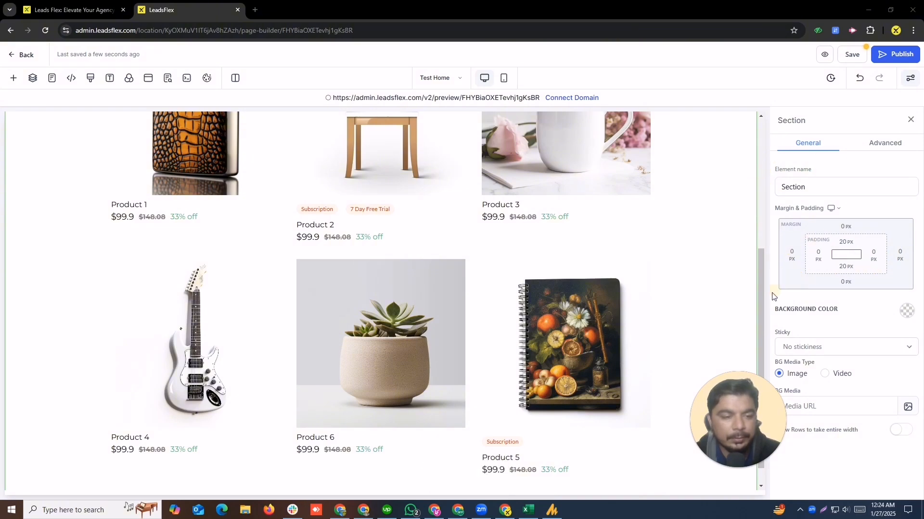
pyautogui.moveTo(761, 298); pyautogui.dragTo(772, 396)
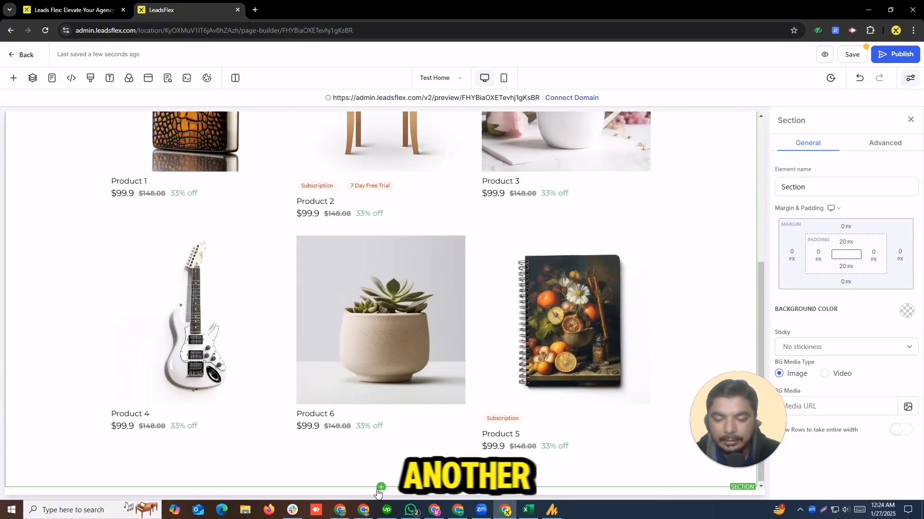
pyautogui.click(381, 487)
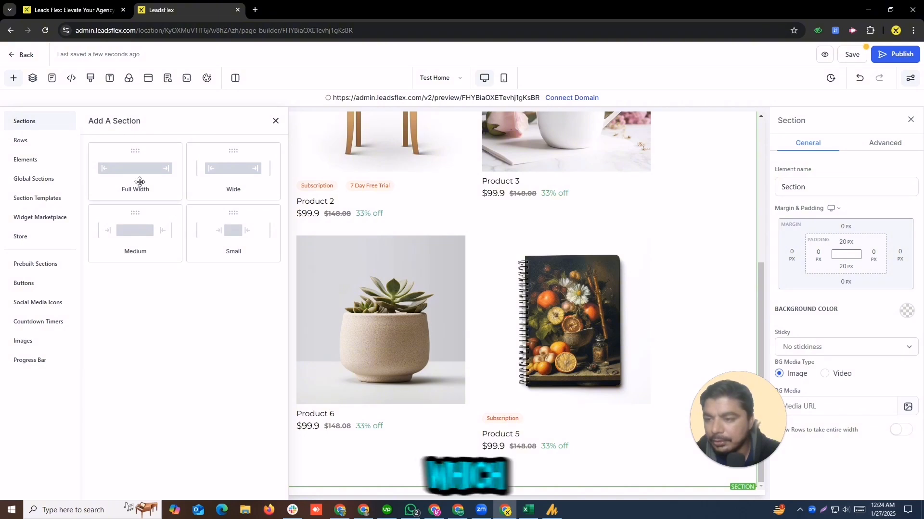
pyautogui.moveTo(140, 181); pyautogui.dragTo(386, 491)
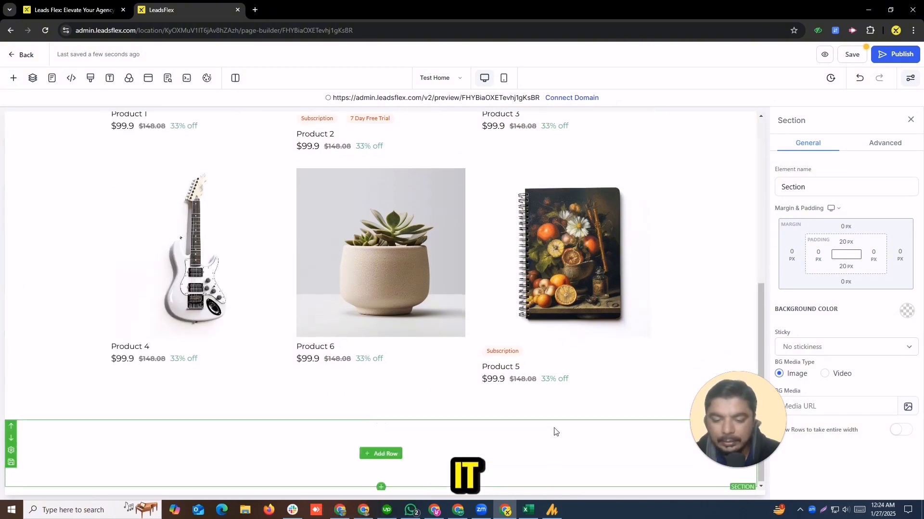
# Step: Open the store's Products List page, discarding the unsaved changes, and look through its existing content
pyautogui.click(384, 452)
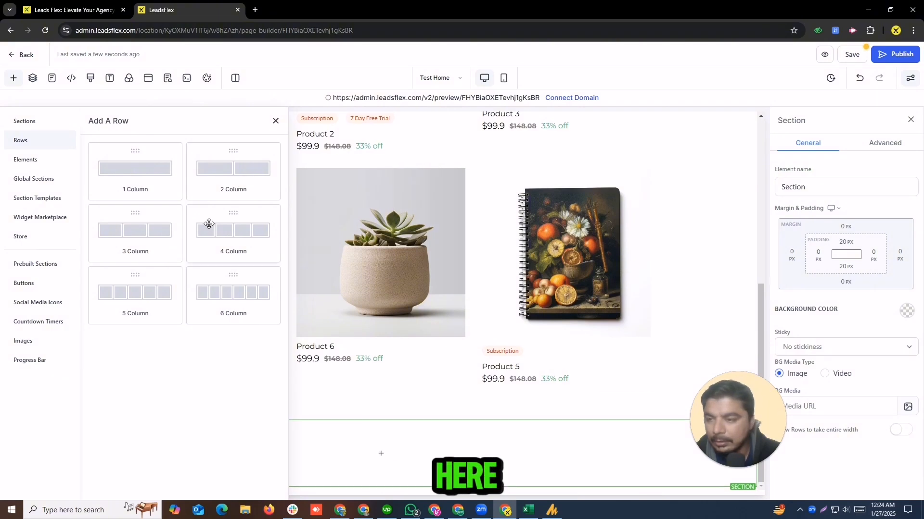
pyautogui.click(47, 237)
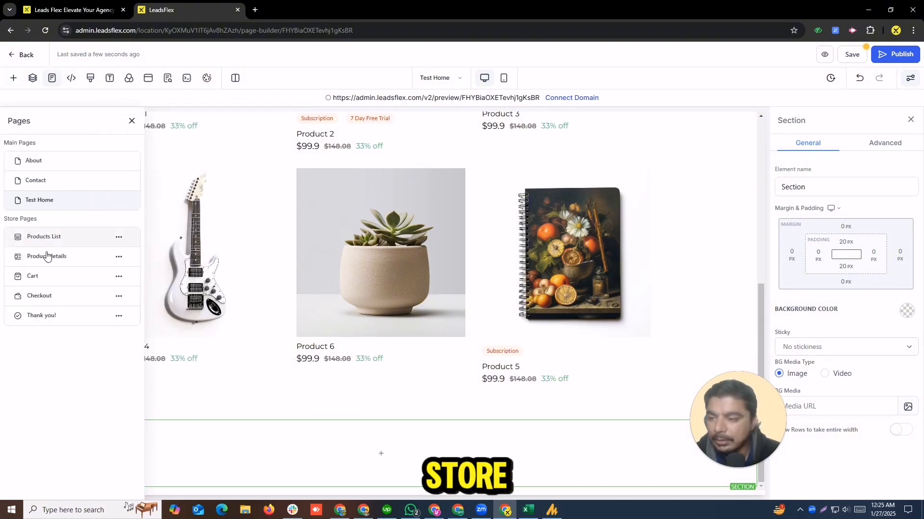
pyautogui.click(53, 240)
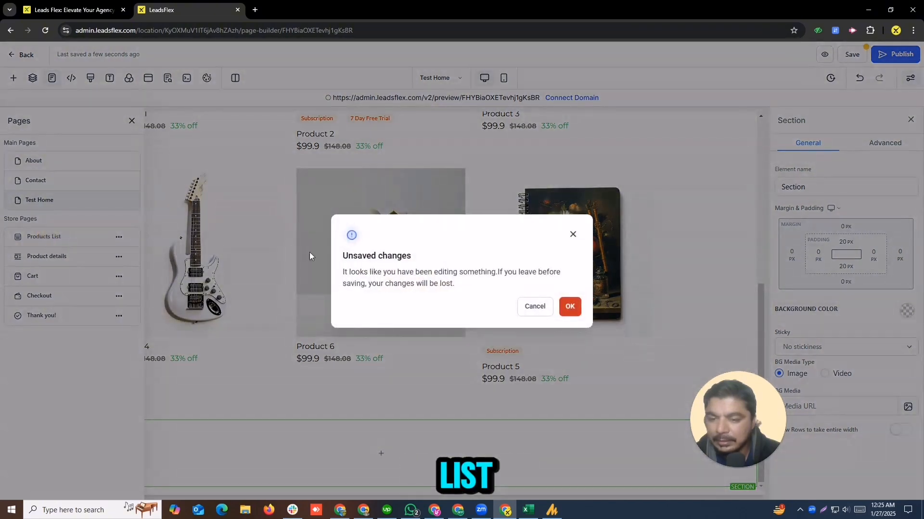
pyautogui.click(569, 306)
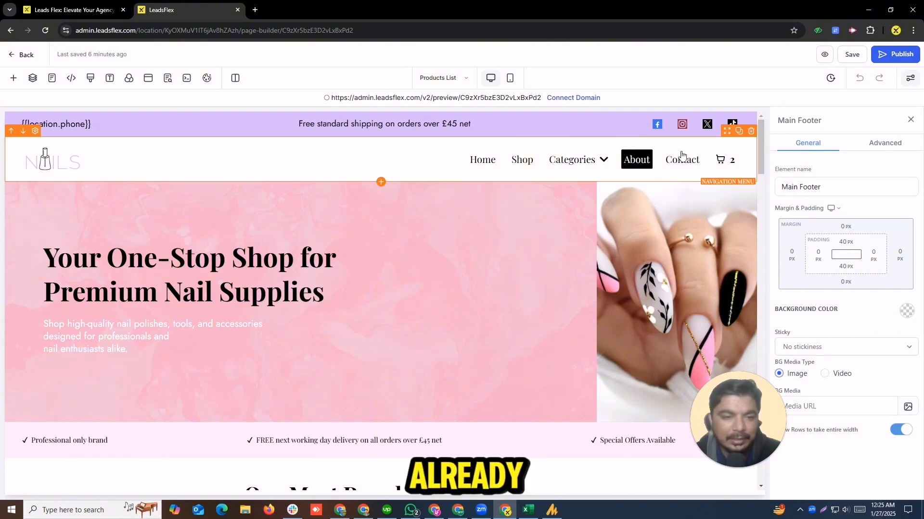
pyautogui.moveTo(761, 155); pyautogui.dragTo(769, 185)
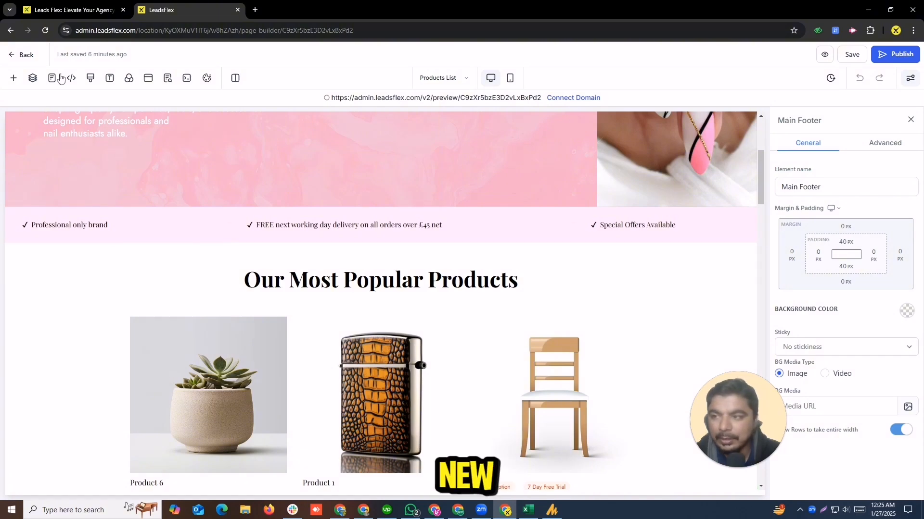
# Step: Return to the store's page overview and reopen the Test Home page for editing
pyautogui.click(17, 57)
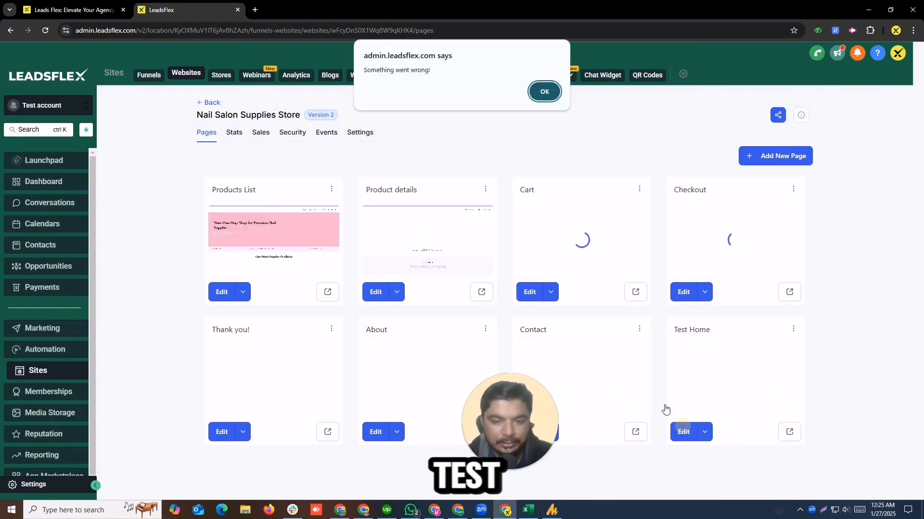
pyautogui.click(540, 95)
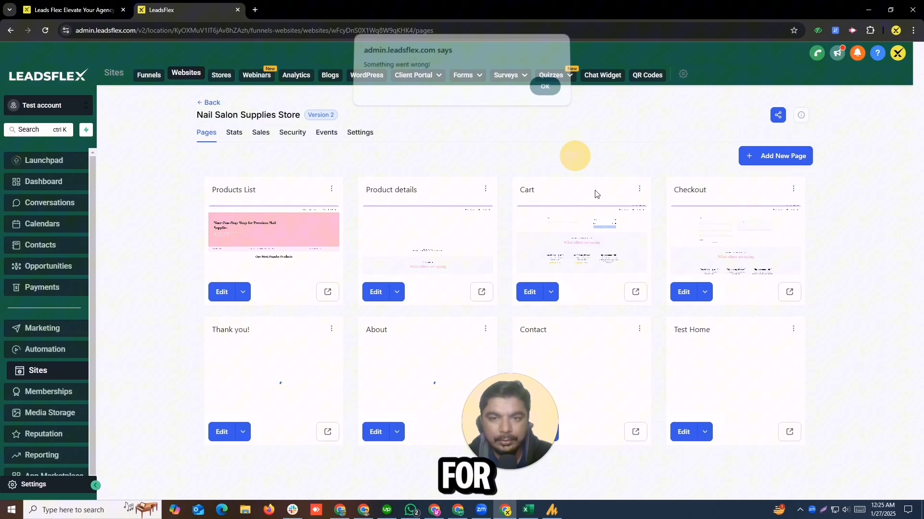
pyautogui.click(683, 432)
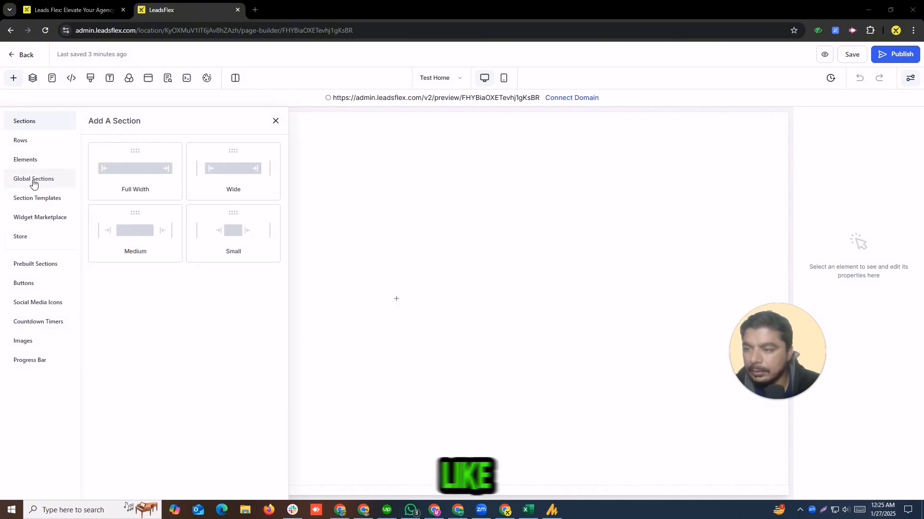
# Step: Add a full-width section containing a one-column row to the empty Test Home page
pyautogui.moveTo(111, 167); pyautogui.dragTo(462, 141)
pyautogui.click(377, 148)
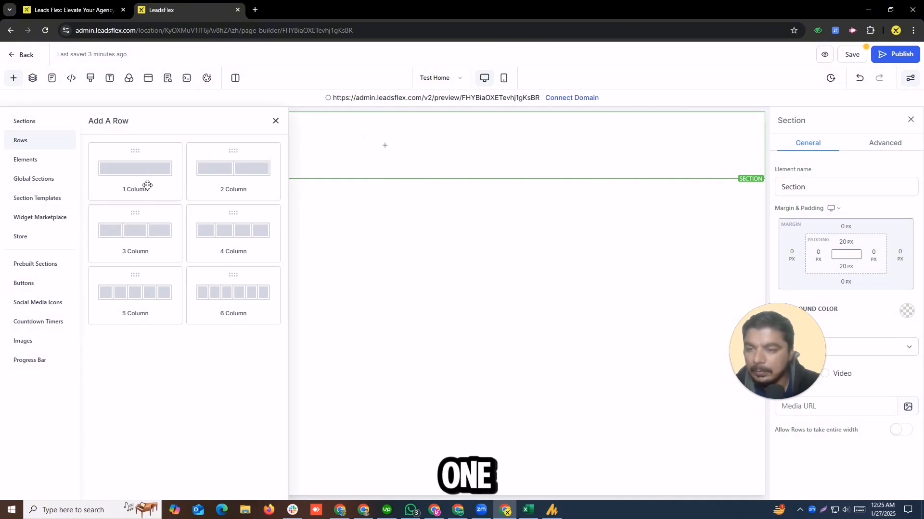
pyautogui.moveTo(144, 183); pyautogui.dragTo(370, 176)
# Step: Search the elements for "pro" and place Featured Products in the row's single column
pyautogui.click(389, 158)
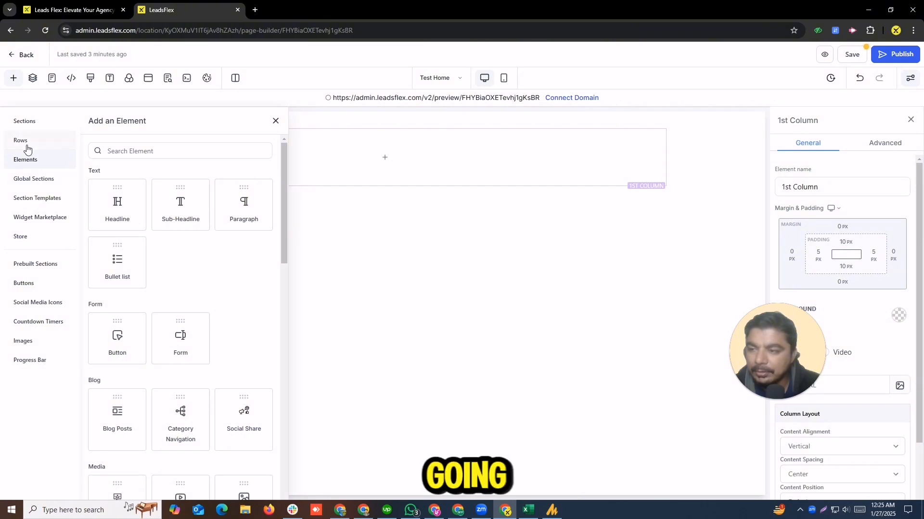
pyautogui.click(142, 153)
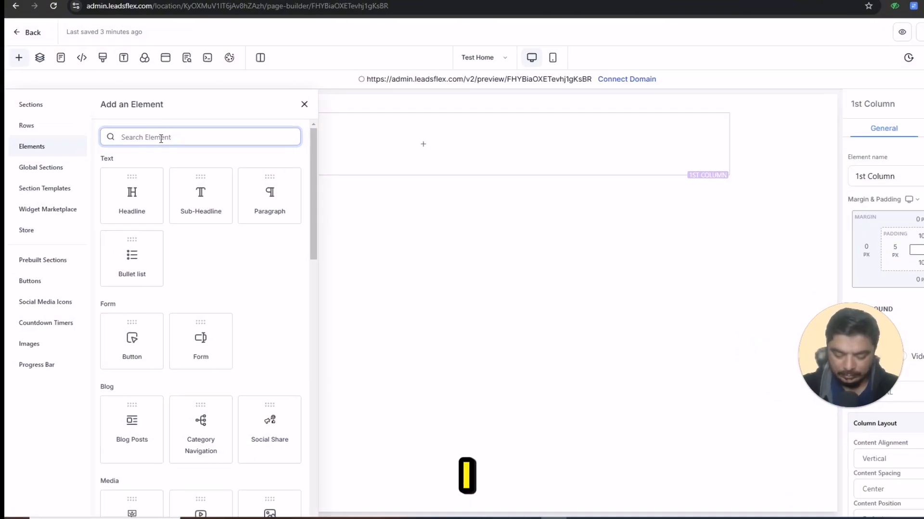
pyautogui.write('pro')
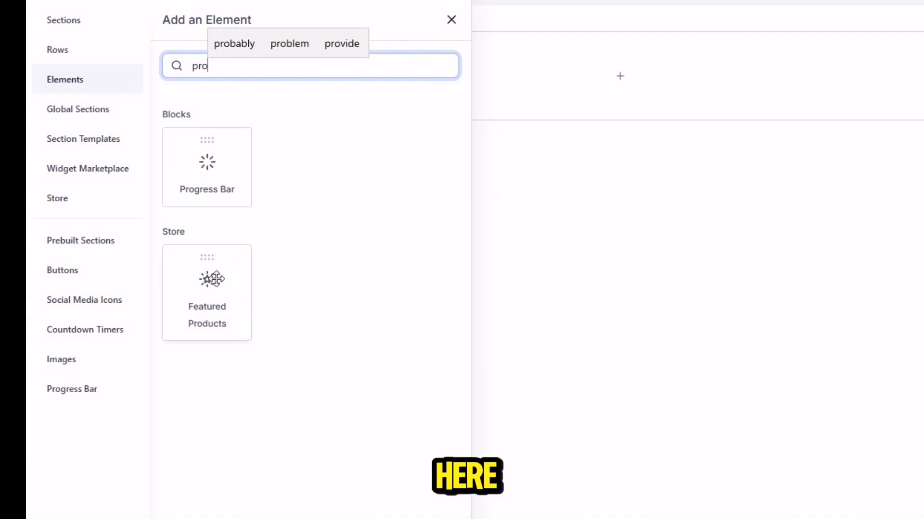
pyautogui.moveTo(215, 279); pyautogui.dragTo(639, 82)
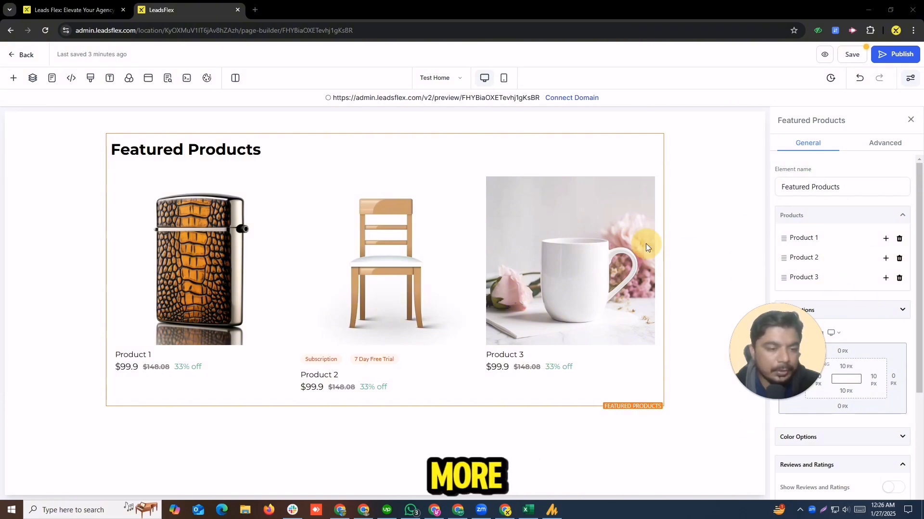
# Step: Add three more products after Product 3 in the Featured Products element
pyautogui.click(884, 278)
pyautogui.click(885, 278)
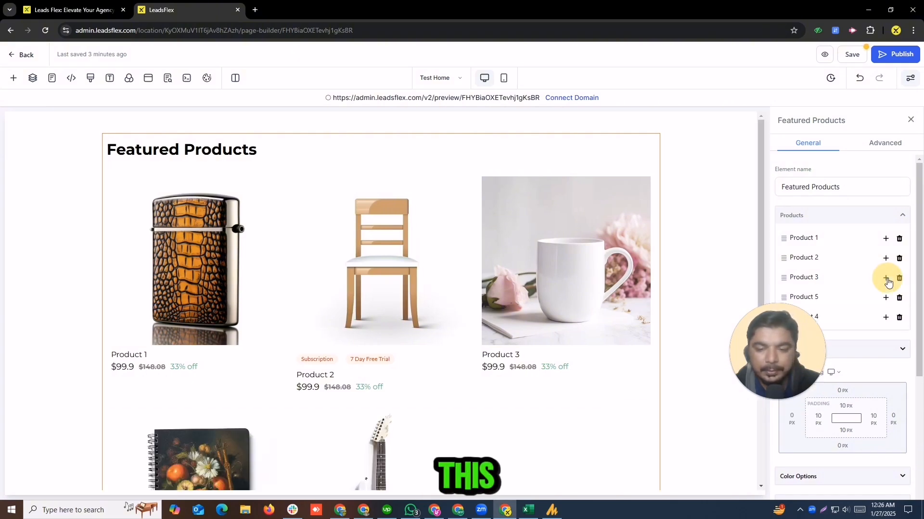
pyautogui.click(884, 278)
pyautogui.scroll(-3, 760, 142)
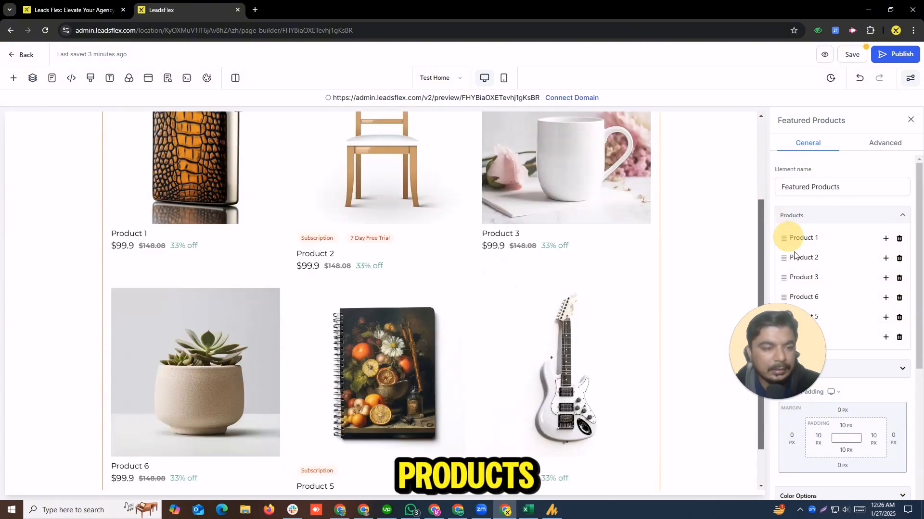
# Step: Show reviews and ratings in the Featured Products element and set its headline to "Top Selling Products"
pyautogui.moveTo(919, 228); pyautogui.dragTo(921, 385)
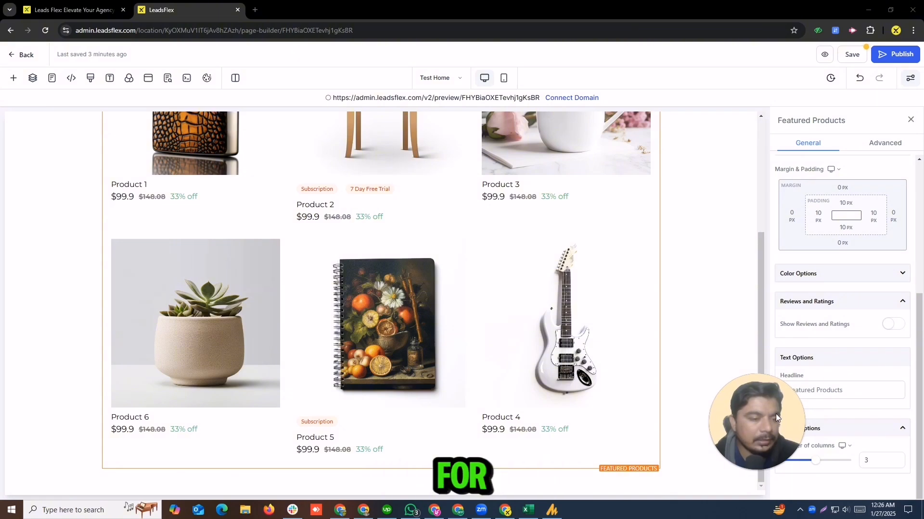
pyautogui.click(895, 323)
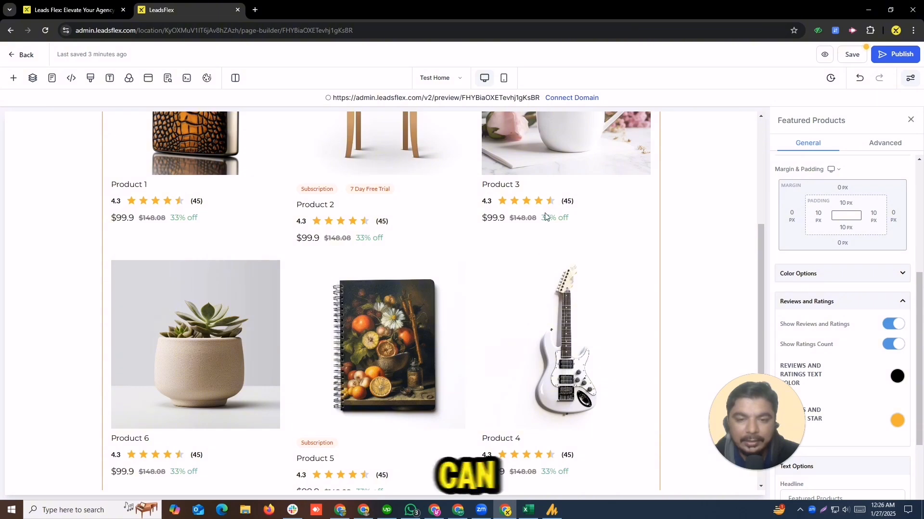
pyautogui.scroll(-2, 915, 322)
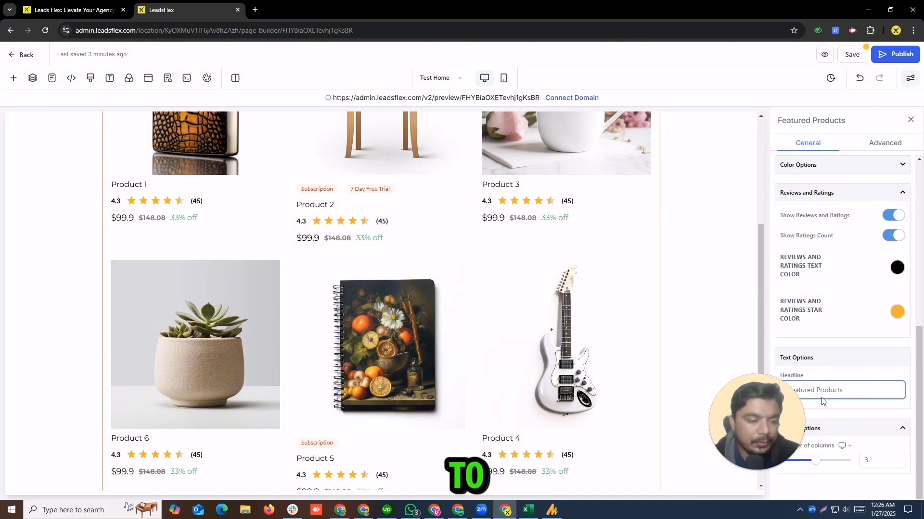
pyautogui.scroll(3, 564, 317)
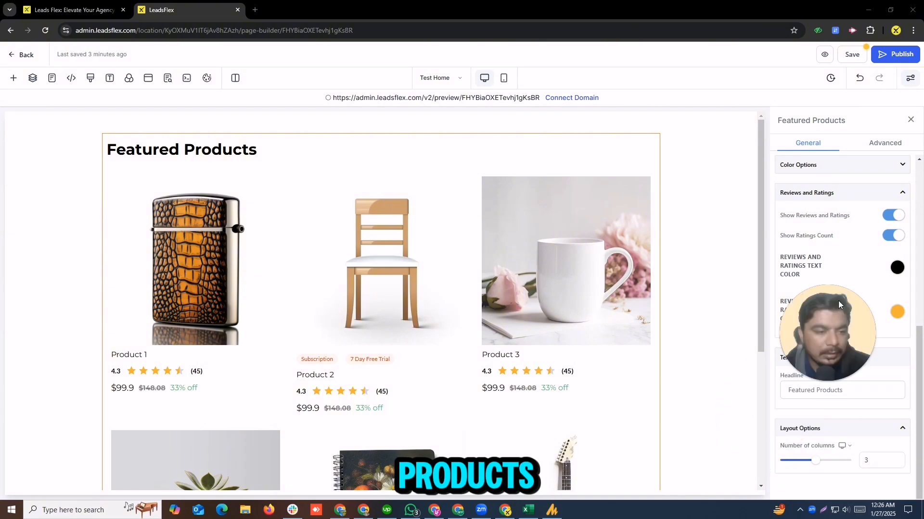
pyautogui.moveTo(860, 390); pyautogui.dragTo(746, 387)
pyautogui.write('Top Sel')
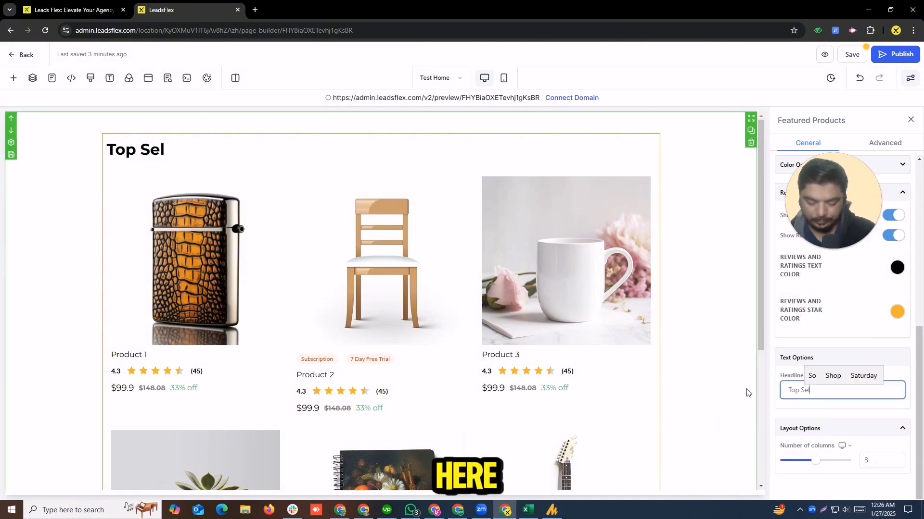
pyautogui.write('ling Products')
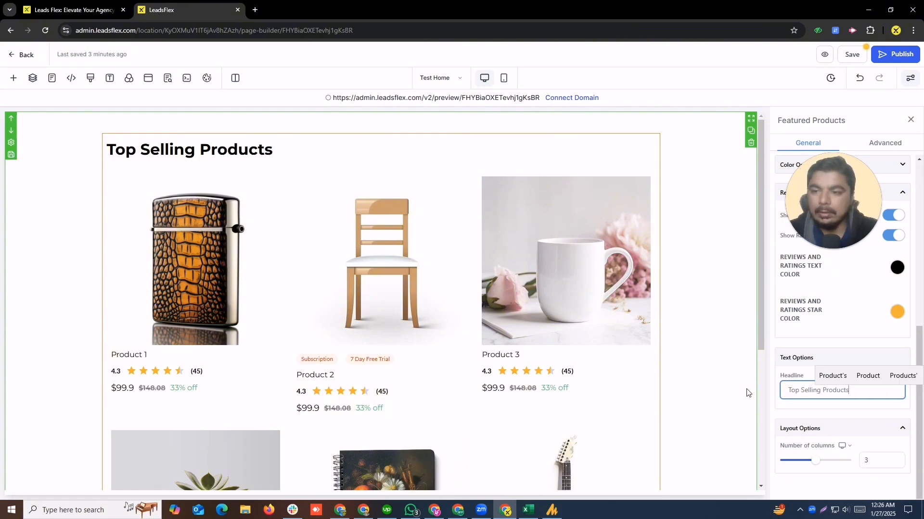
pyautogui.moveTo(818, 465); pyautogui.dragTo(823, 463)
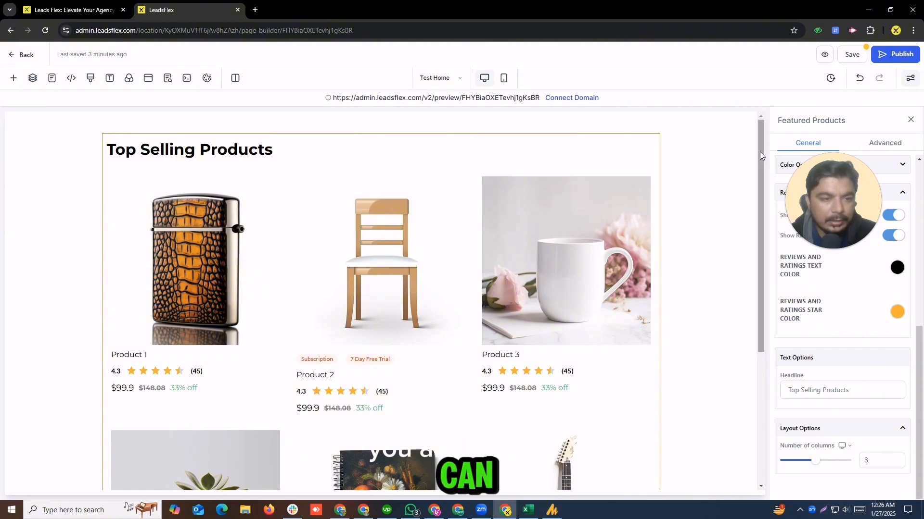
# Step: Add a full-width section with a one-column row below the Top Selling Products section
pyautogui.moveTo(760, 152); pyautogui.dragTo(793, 358)
pyautogui.moveTo(802, 400); pyautogui.dragTo(728, 488)
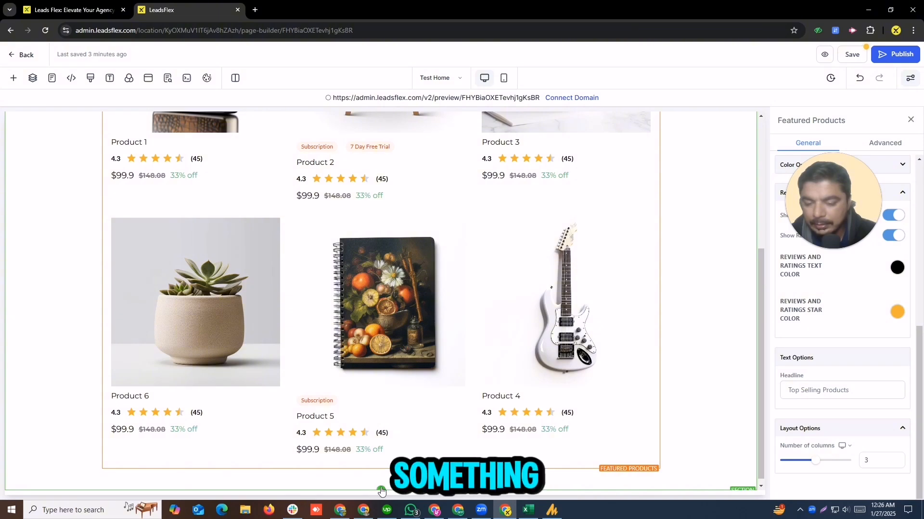
pyautogui.click(381, 490)
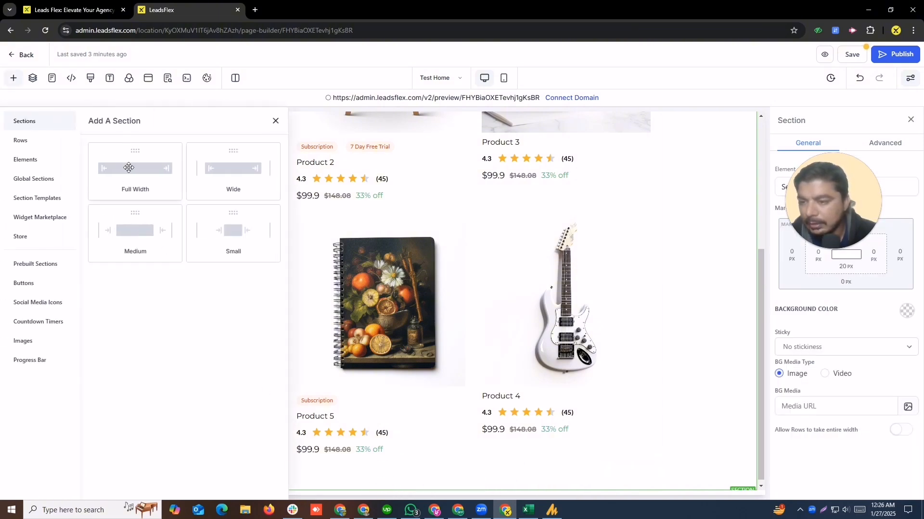
pyautogui.moveTo(128, 167); pyautogui.dragTo(385, 493)
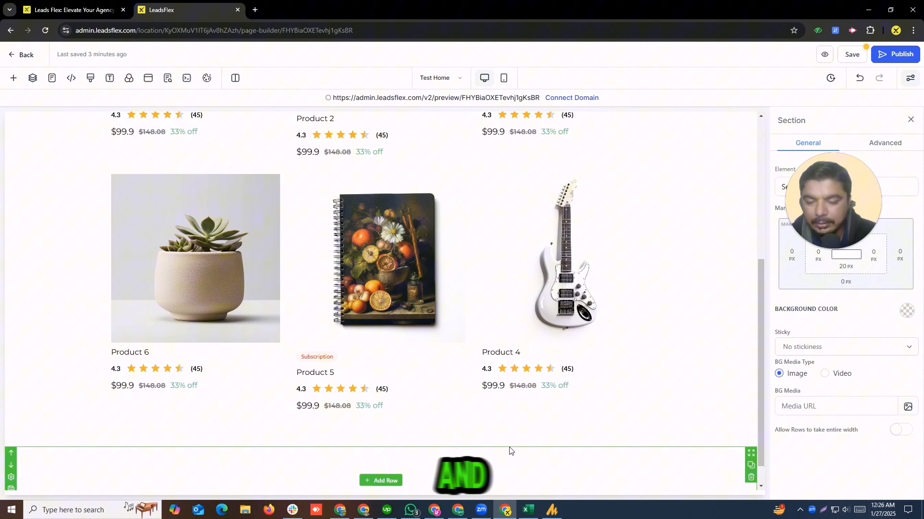
pyautogui.click(381, 480)
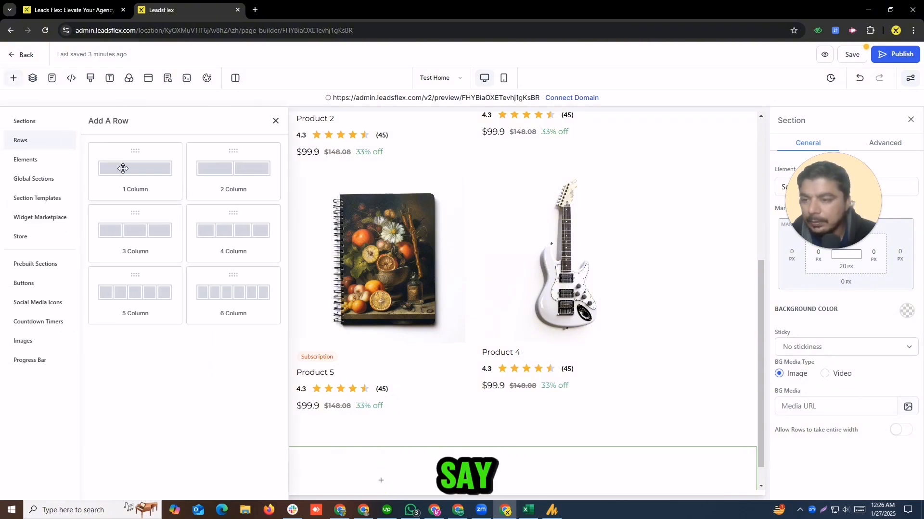
pyautogui.moveTo(123, 168); pyautogui.dragTo(373, 424)
# Step: Place the purple "Want to work with us?" prebuilt footer section below the products
pyautogui.click(380, 445)
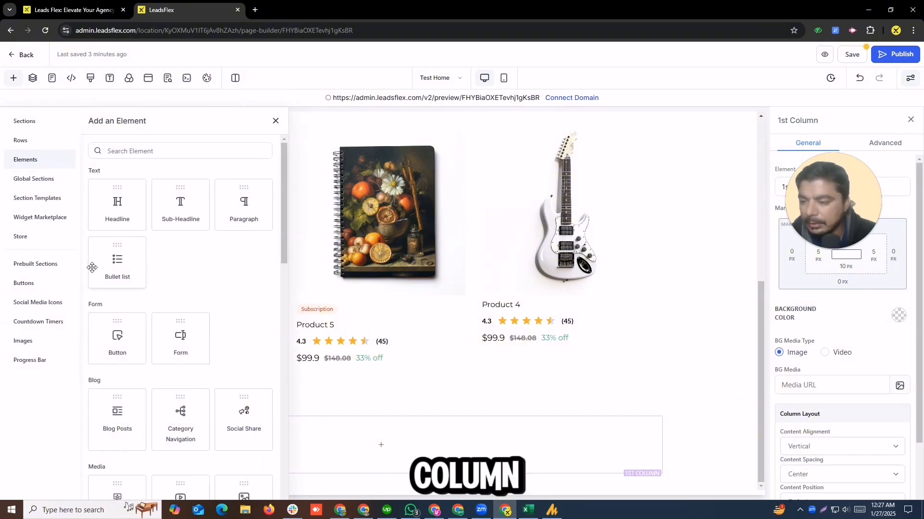
pyautogui.click(35, 200)
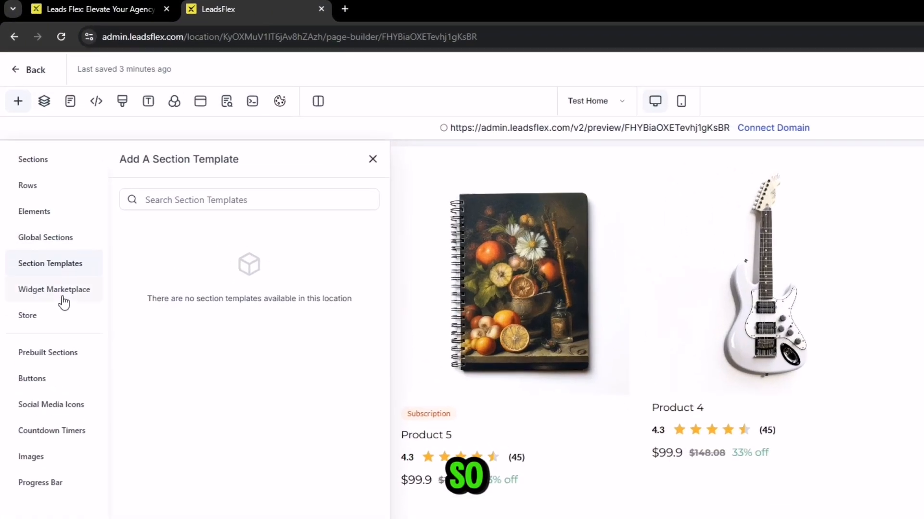
pyautogui.click(72, 355)
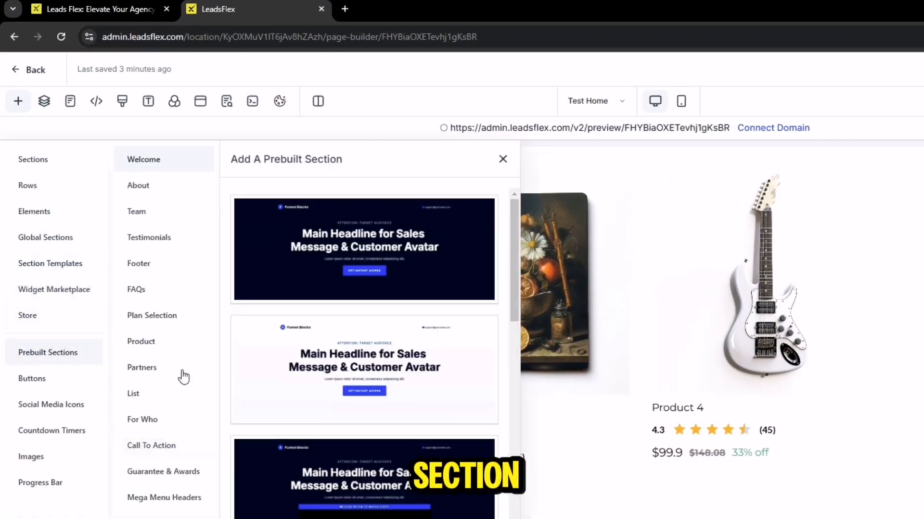
pyautogui.click(147, 271)
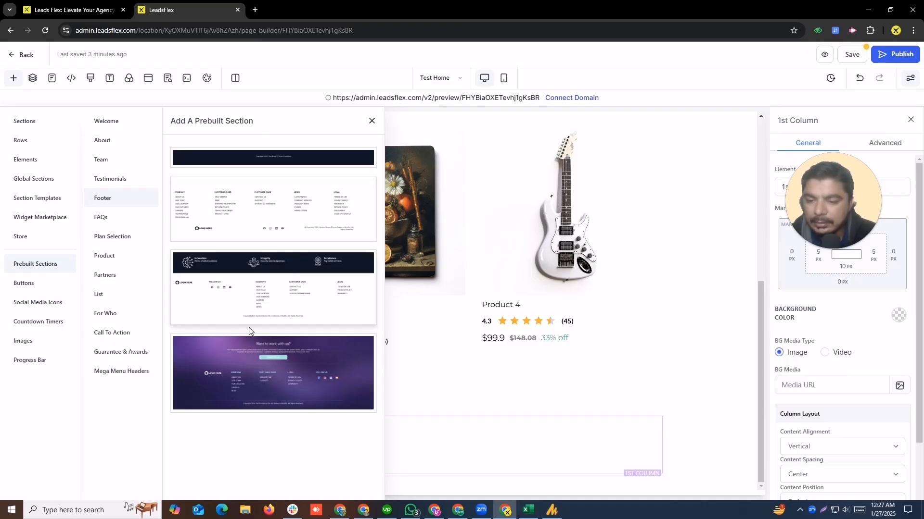
pyautogui.moveTo(238, 361); pyautogui.dragTo(467, 447)
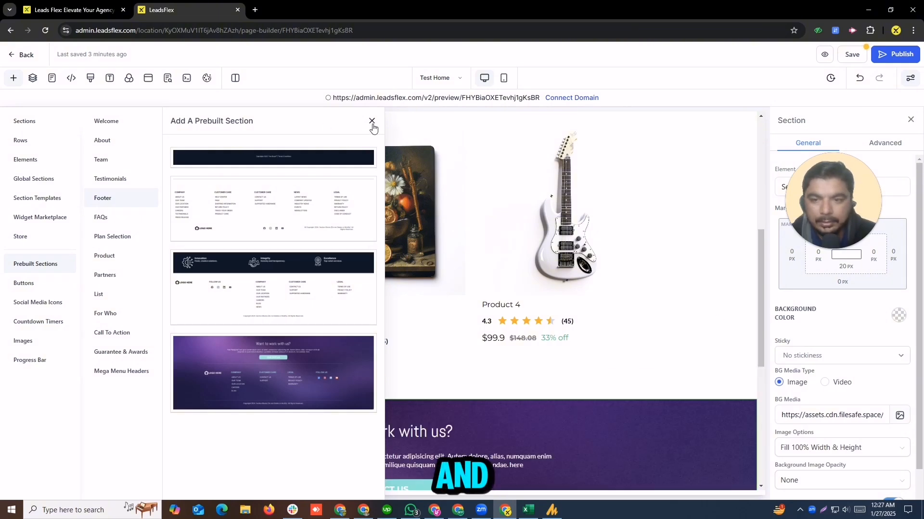
# Step: Increase the font size of the SUPPORT link in the footer's Customer Care column
pyautogui.click(372, 121)
pyautogui.scroll(-5, 471, 367)
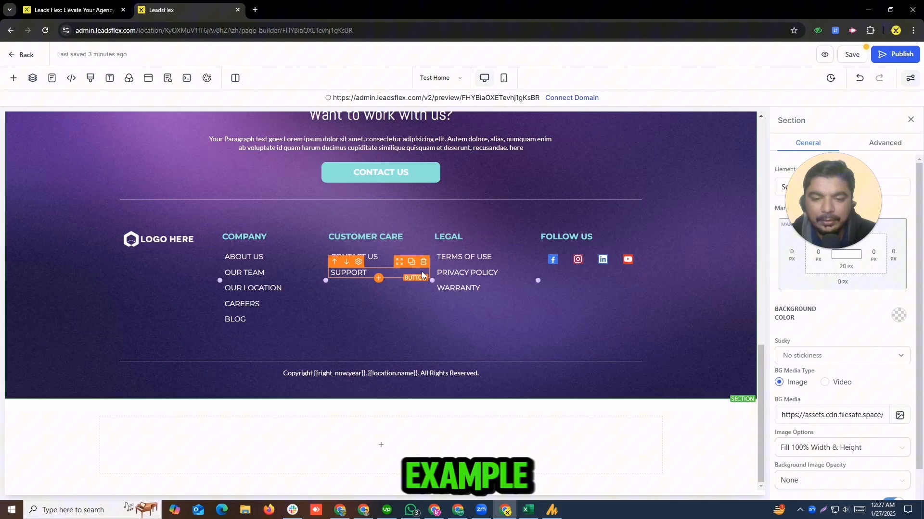
pyautogui.click(421, 271)
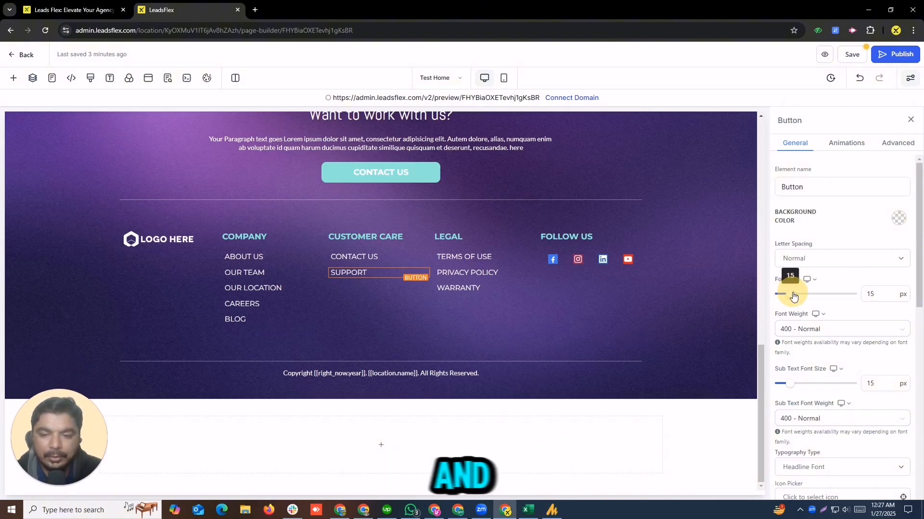
pyautogui.click(793, 296)
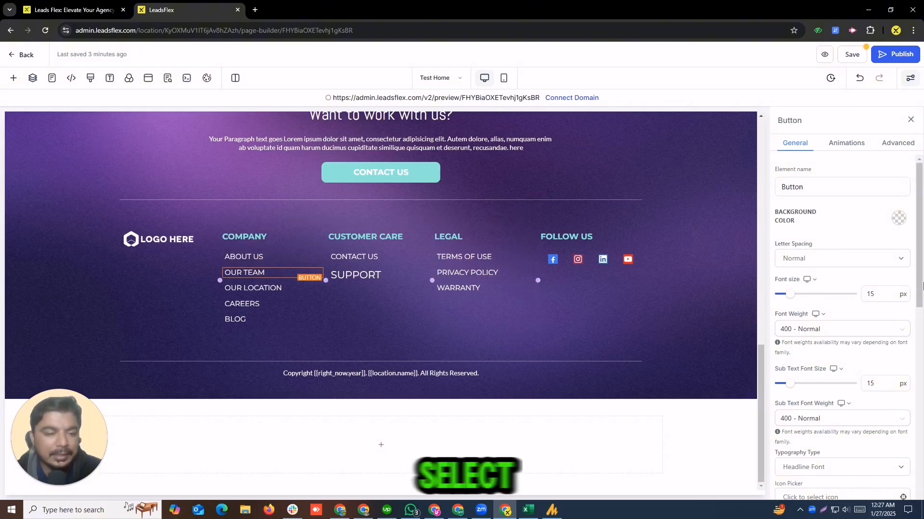
# Step: Apply the Slide Right entrance animation to the footer's CONTACT US button
pyautogui.click(417, 176)
pyautogui.click(854, 146)
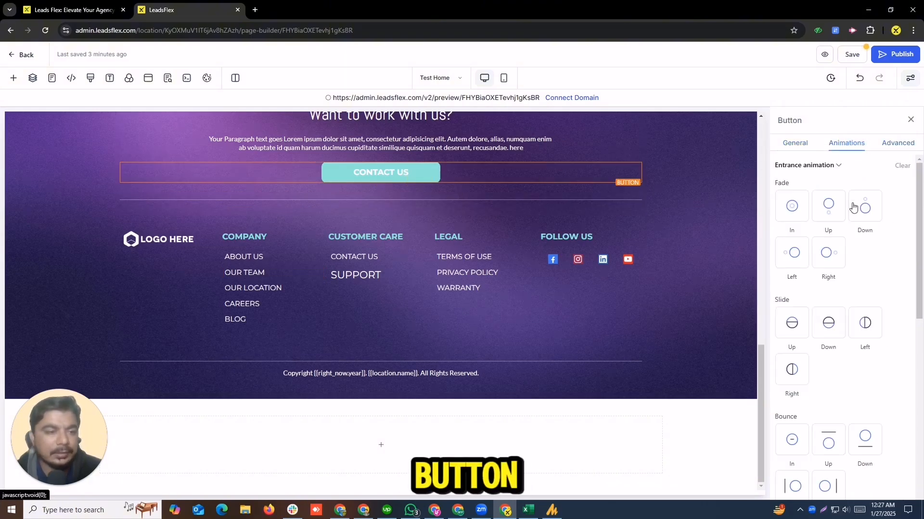
pyautogui.click(797, 370)
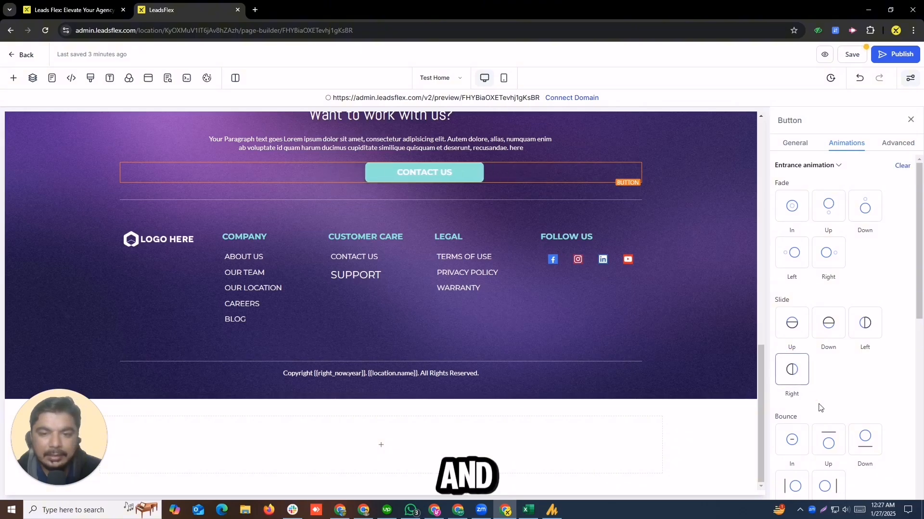
# Step: Apply the Slide Down entrance animation to the footer's logo image
pyautogui.click(176, 247)
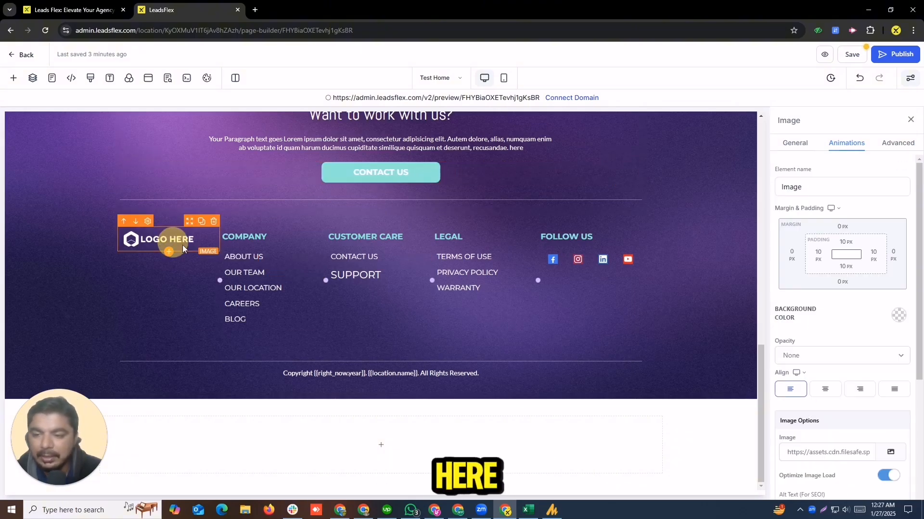
pyautogui.click(844, 146)
pyautogui.click(838, 328)
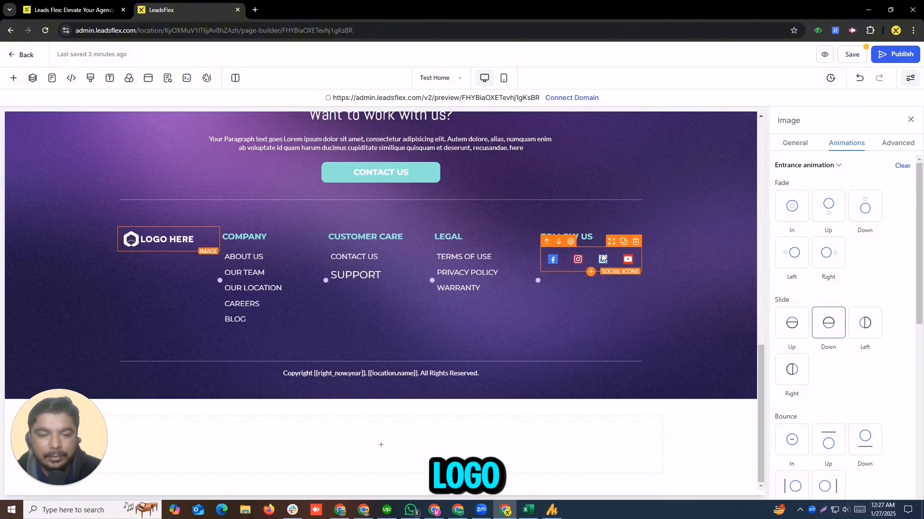
# Step: Center-align the social icons under FOLLOW US in the footer and look over the whole page
pyautogui.click(569, 255)
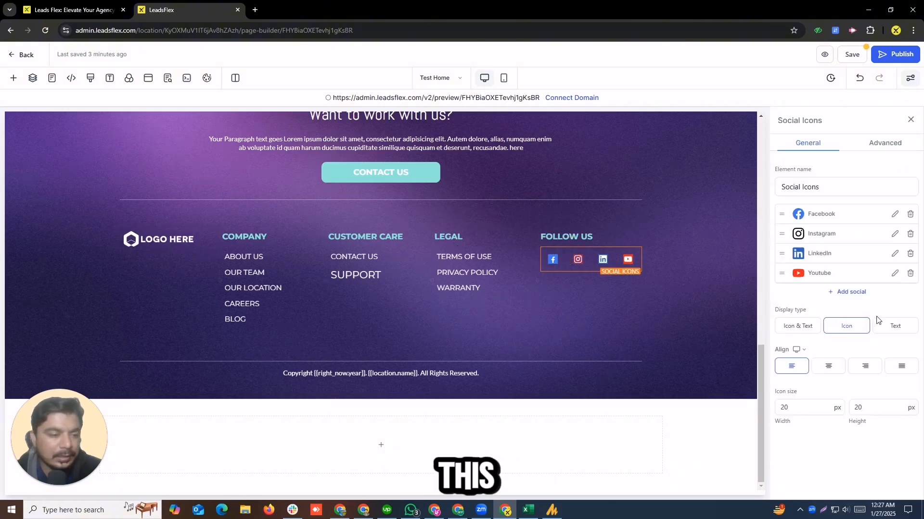
pyautogui.click(828, 366)
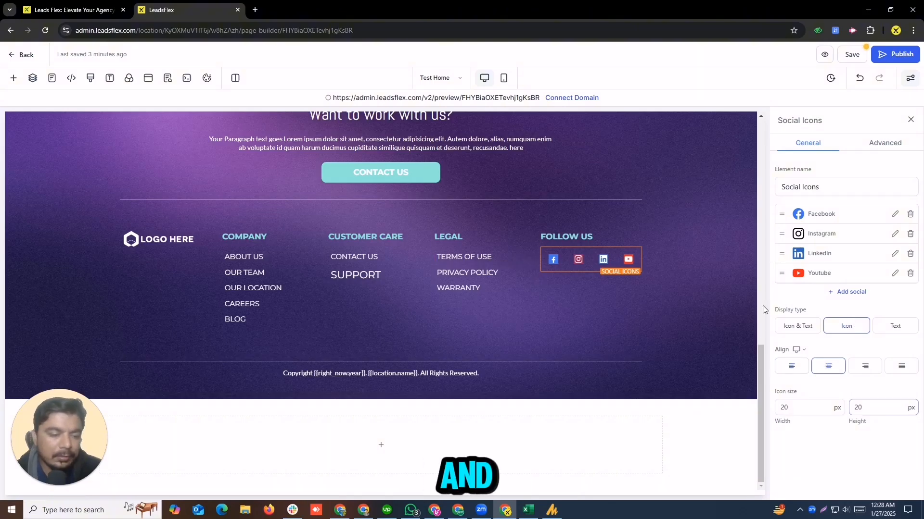
pyautogui.scroll(10, 505, 192)
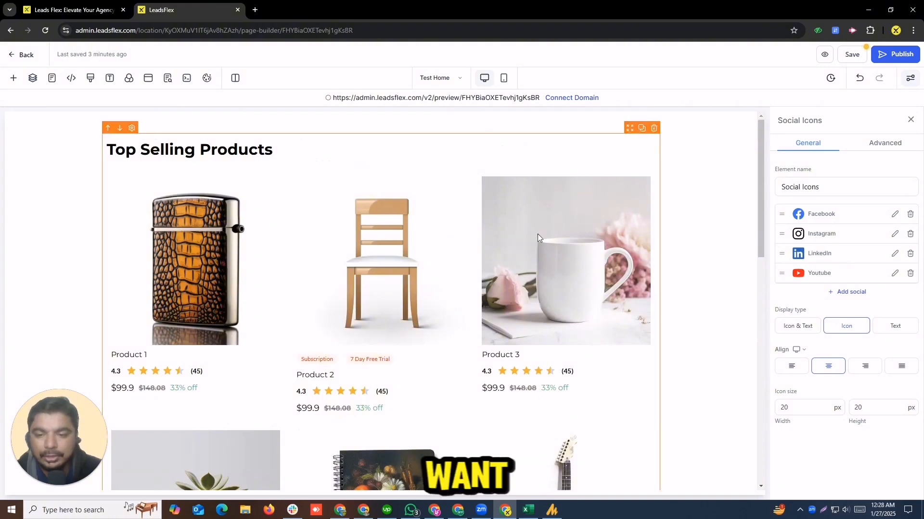
pyautogui.moveTo(759, 143); pyautogui.dragTo(776, 385)
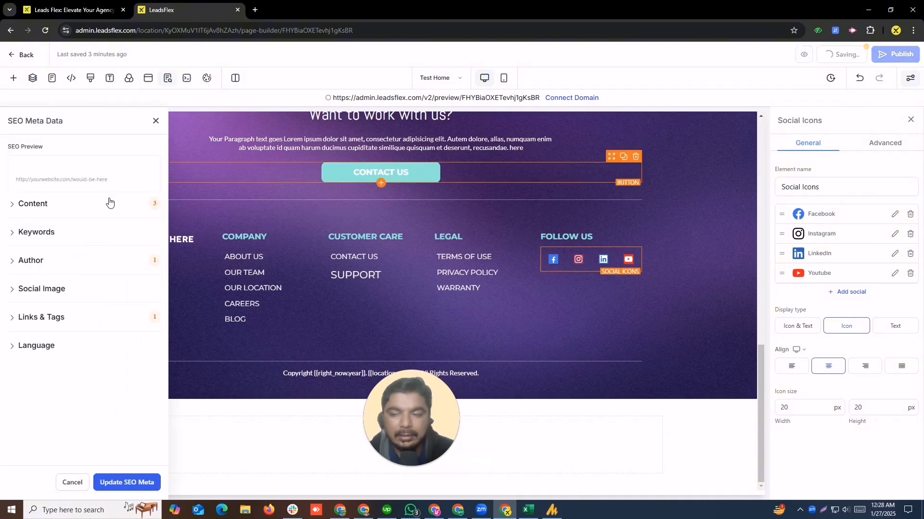
# Step: Update the page's SEO meta data and leave the page builder, accepting the loss of unsaved changes
pyautogui.click(129, 489)
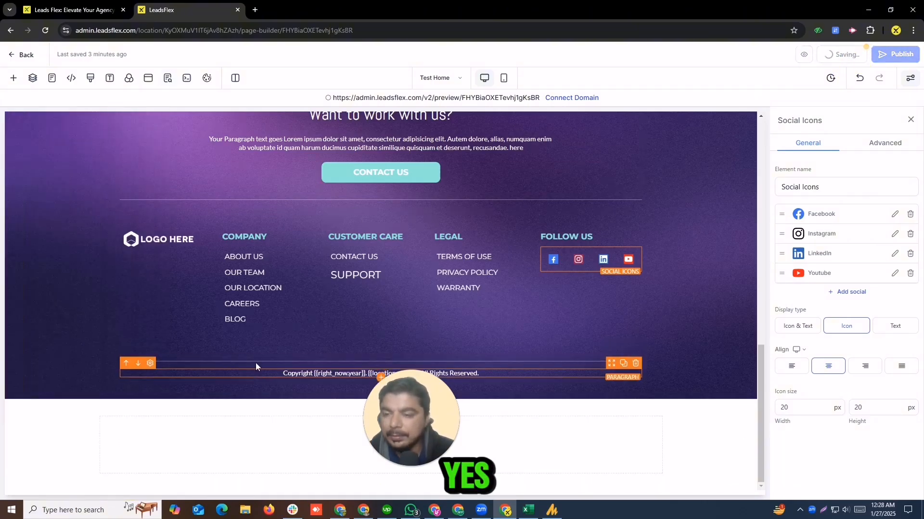
pyautogui.click(15, 55)
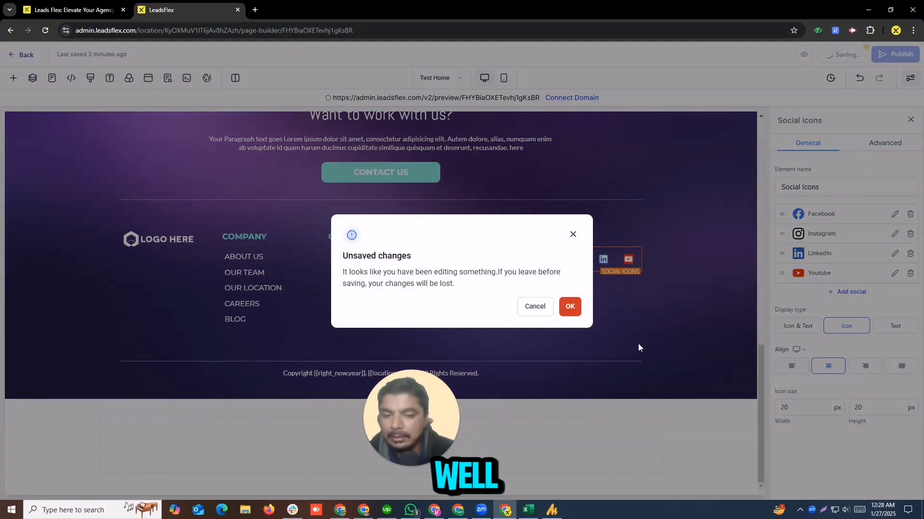
pyautogui.click(560, 302)
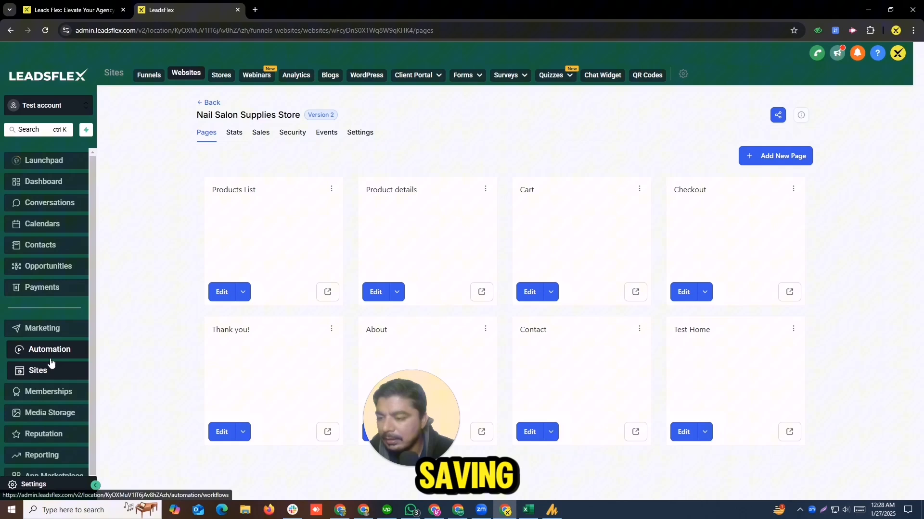
# Step: Open the Products list in Payments and look at the blank product creation form before returning to the list
pyautogui.click(39, 290)
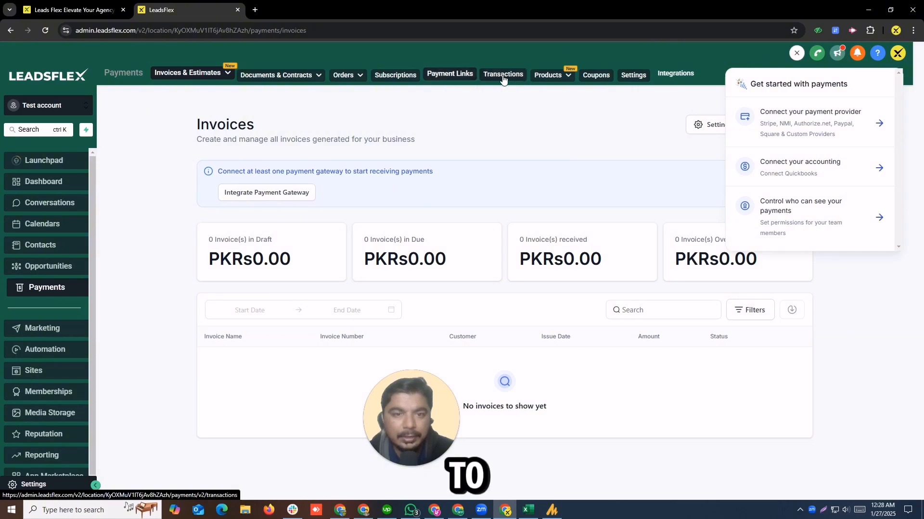
pyautogui.click(548, 75)
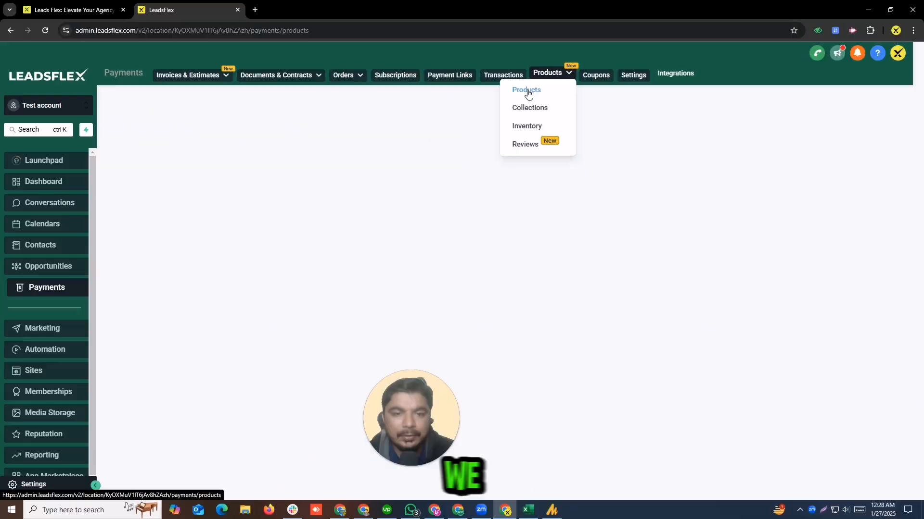
pyautogui.click(509, 61)
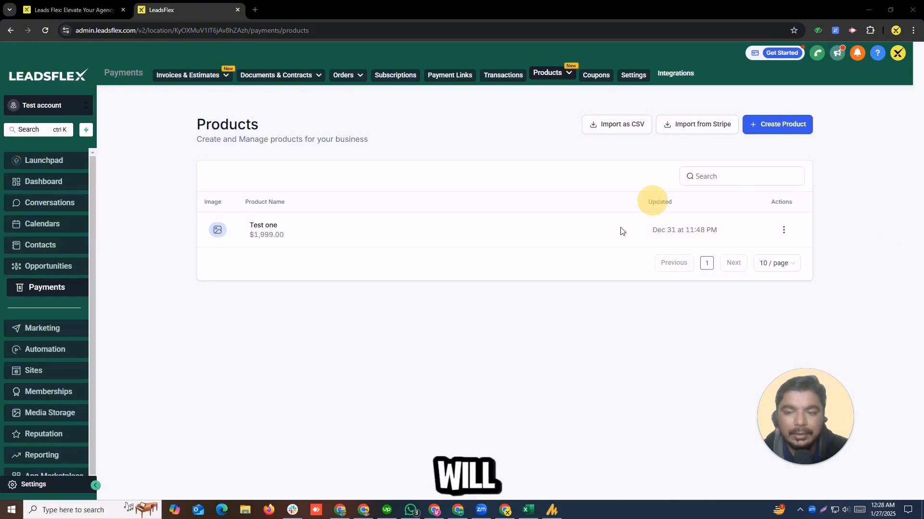
pyautogui.click(776, 133)
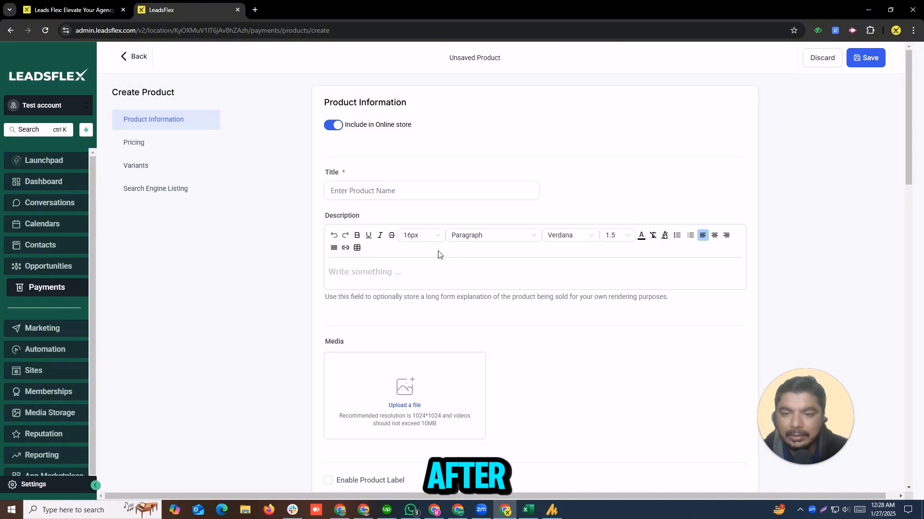
pyautogui.click(122, 56)
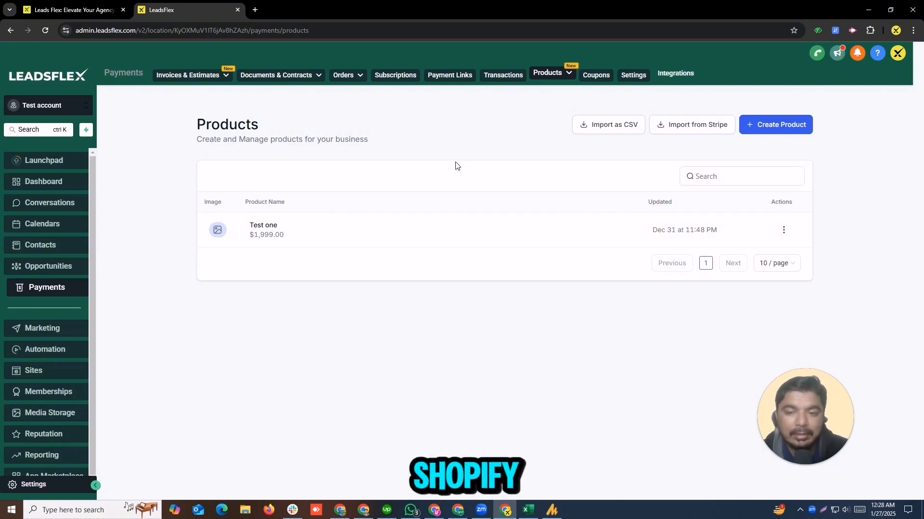
# Step: Start a new product collection and name it "Test Products"
pyautogui.moveTo(548, 74)
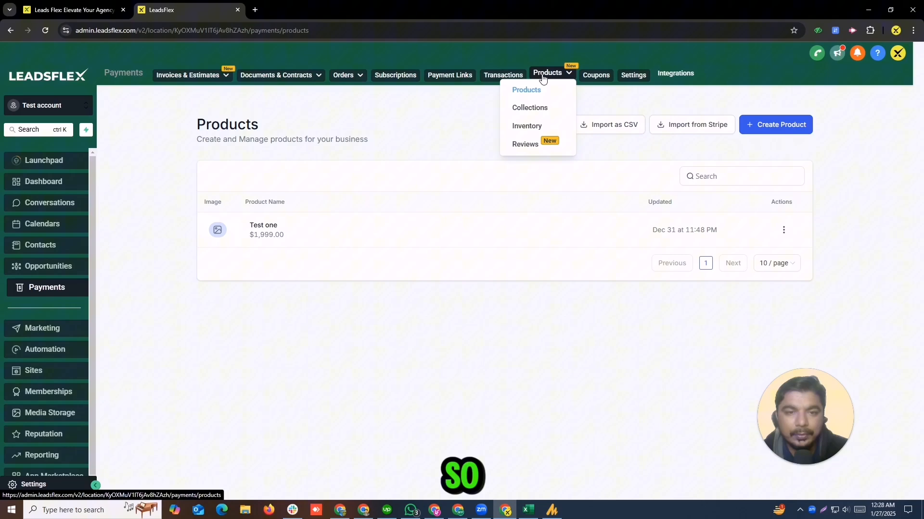
pyautogui.click(530, 112)
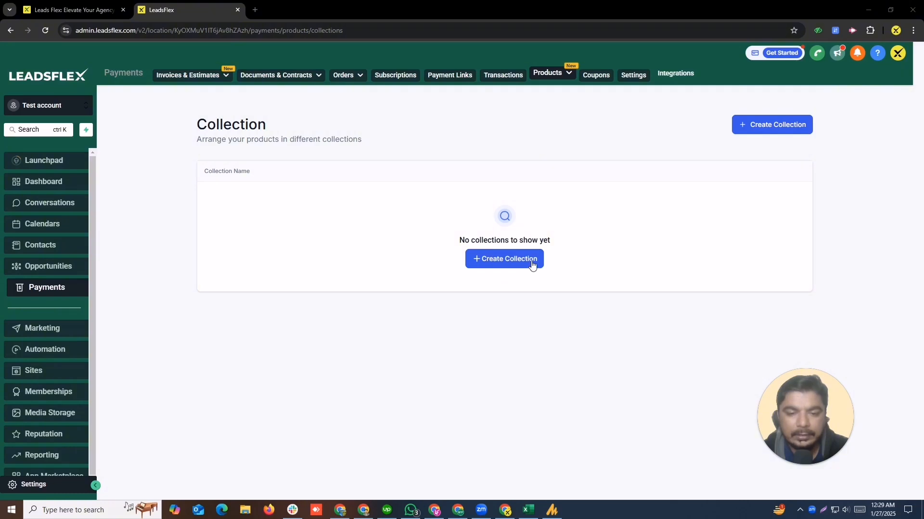
pyautogui.click(532, 264)
pyautogui.click(425, 213)
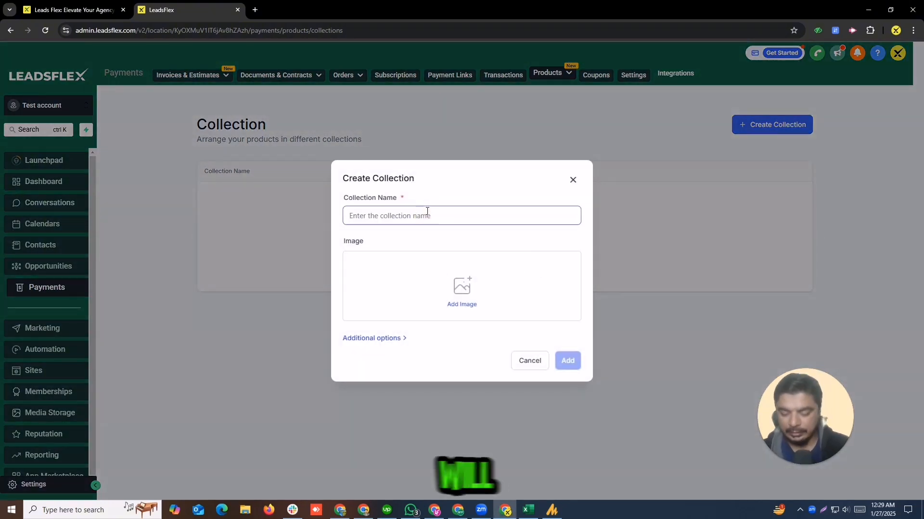
pyautogui.write('Test')
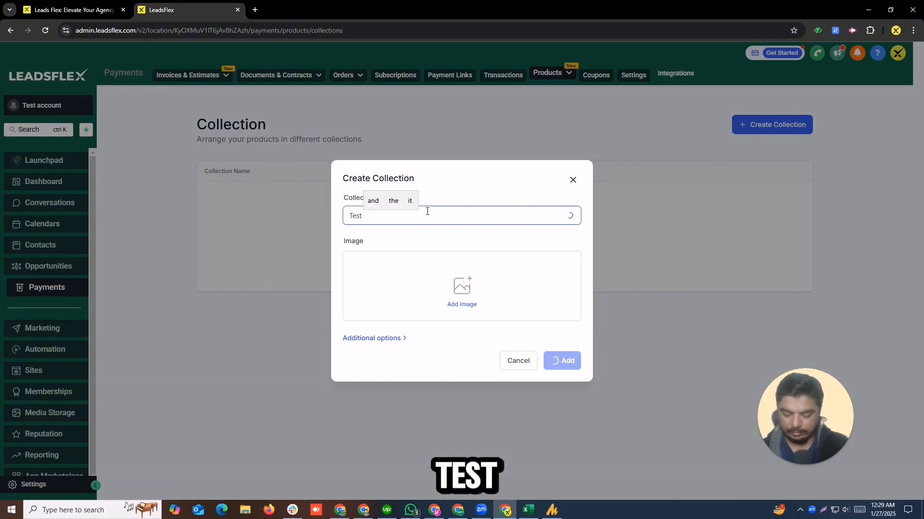
pyautogui.write(' Products')
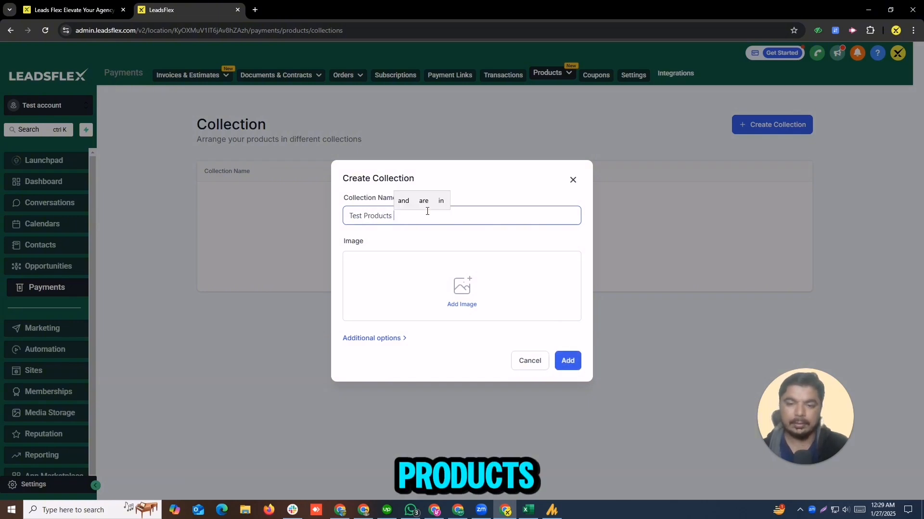
# Step: Use Frame 10.png from the media library as the collection's image and add the collection
pyautogui.click(460, 305)
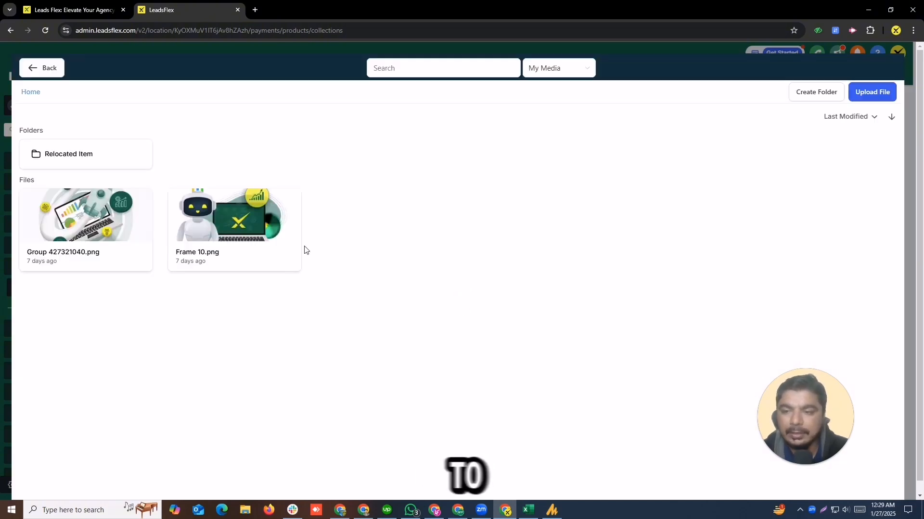
pyautogui.click(206, 225)
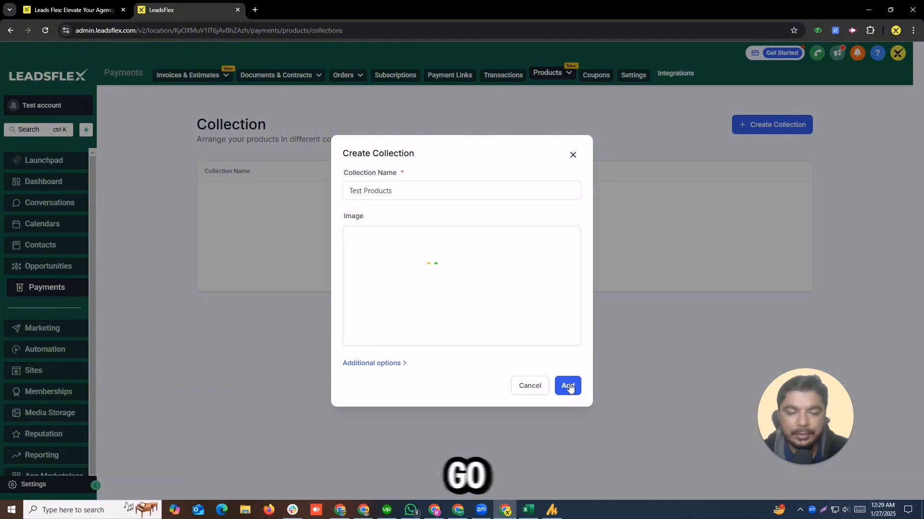
pyautogui.click(569, 386)
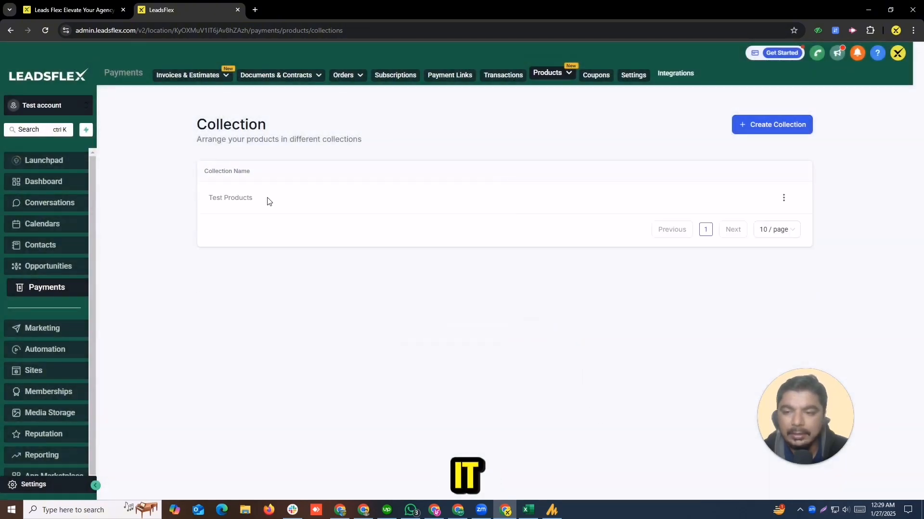
# Step: Go to the Products list in Payments and start creating a new product
pyautogui.click(549, 73)
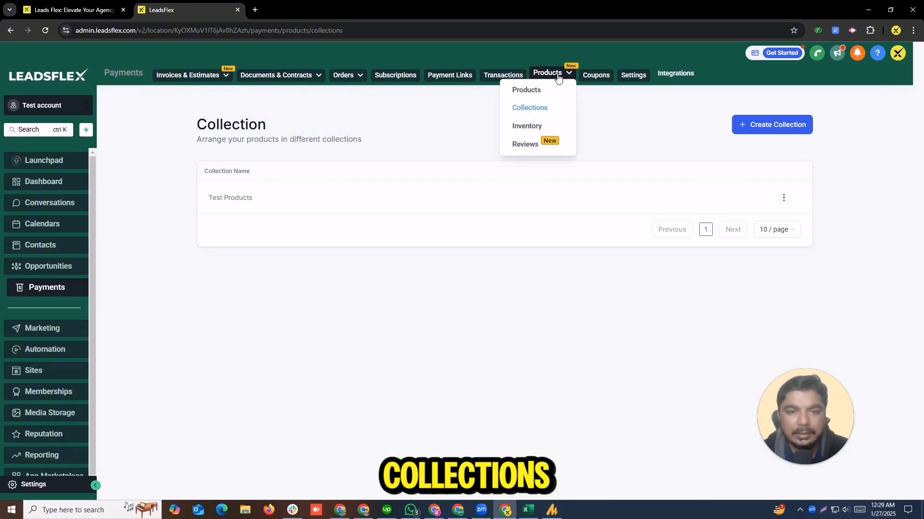
pyautogui.click(530, 91)
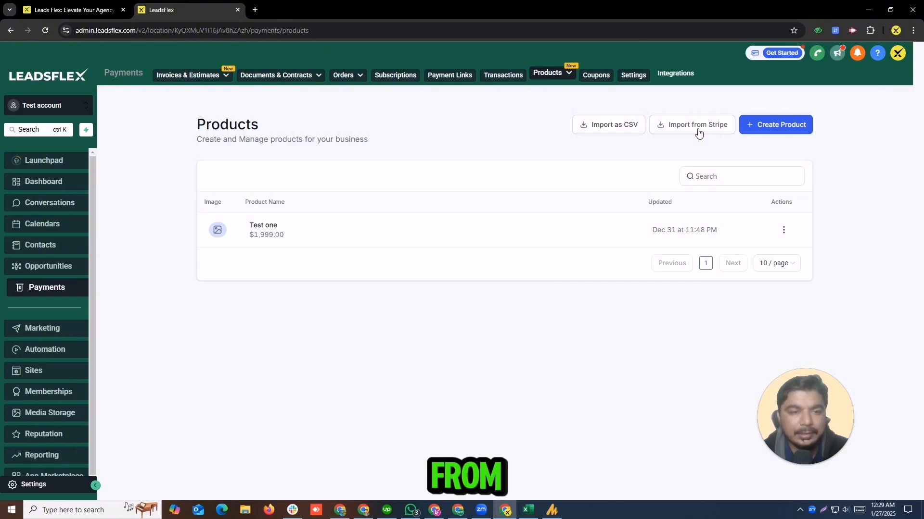
pyautogui.click(764, 124)
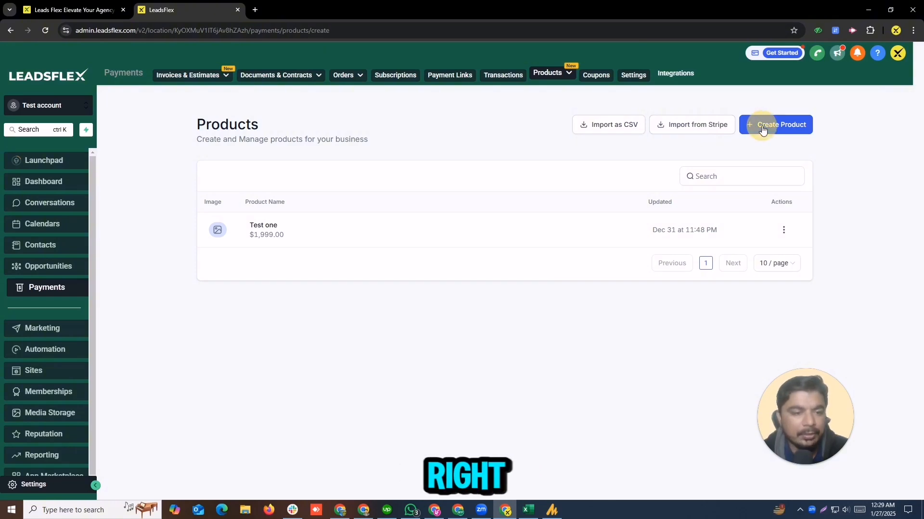
# Step: Title the new product "Mobile cover for 30% off"
pyautogui.click(386, 190)
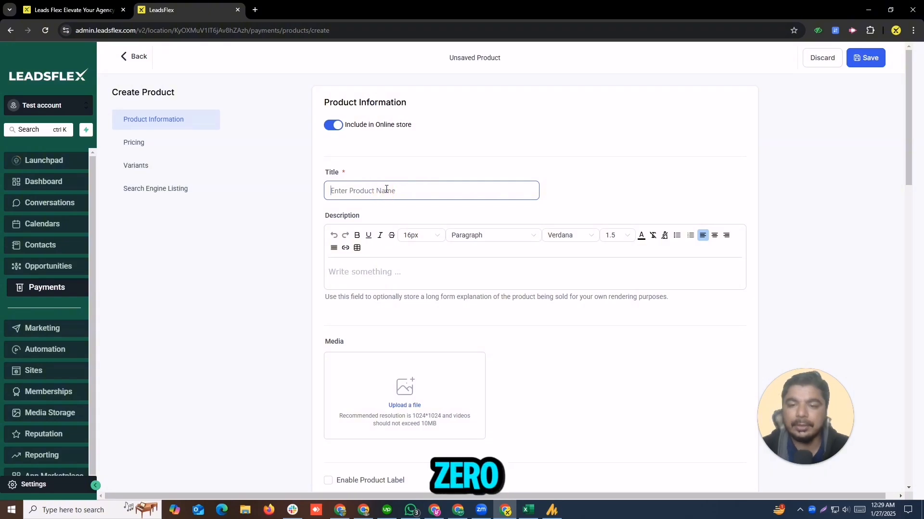
pyautogui.write('Buy')
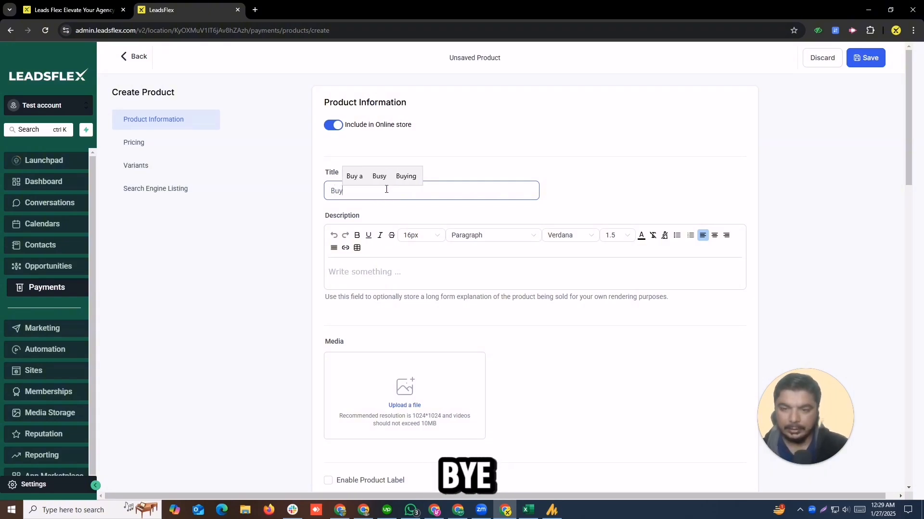
pyautogui.press('BackSpace')
pyautogui.press('BackSpace')
pyautogui.write('Mo')
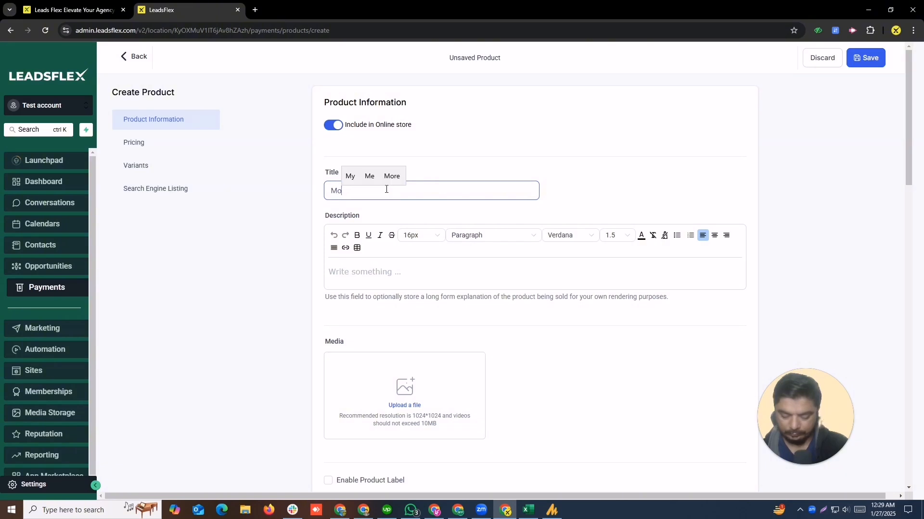
pyautogui.write('bile cov')
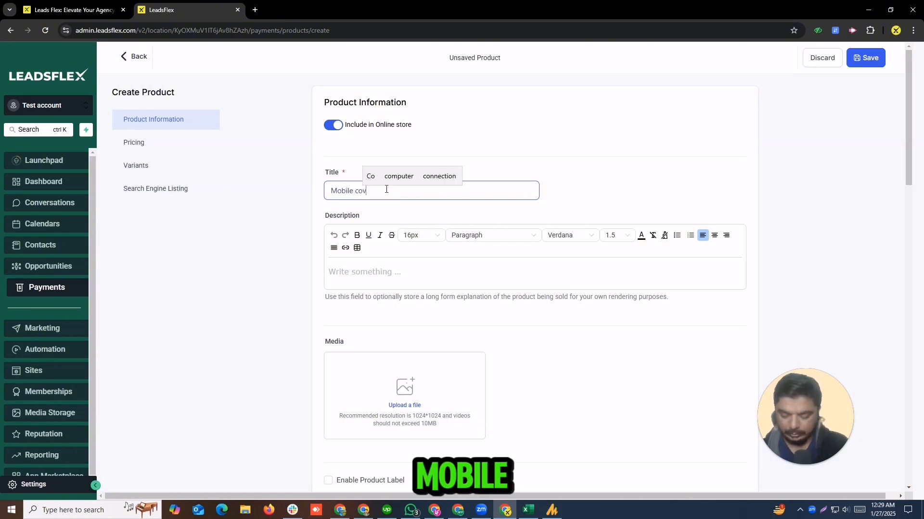
pyautogui.write('er for')
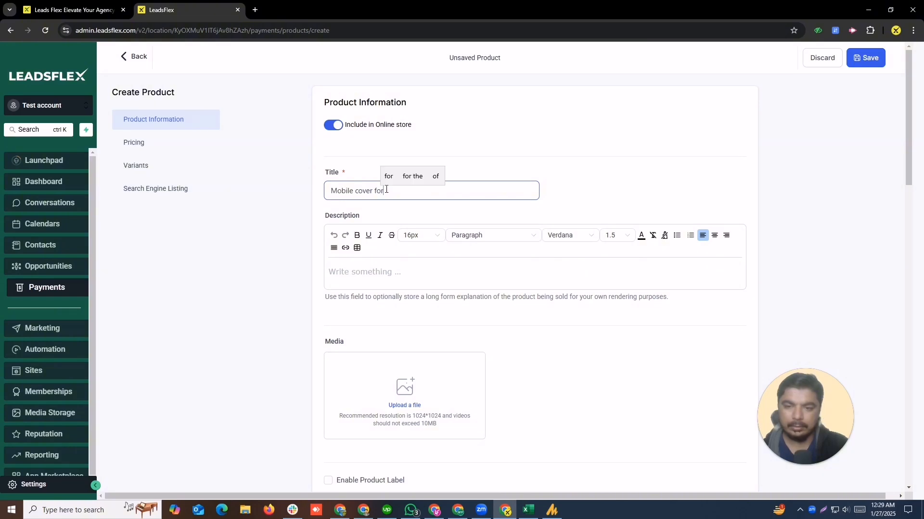
pyautogui.write(' 3-')
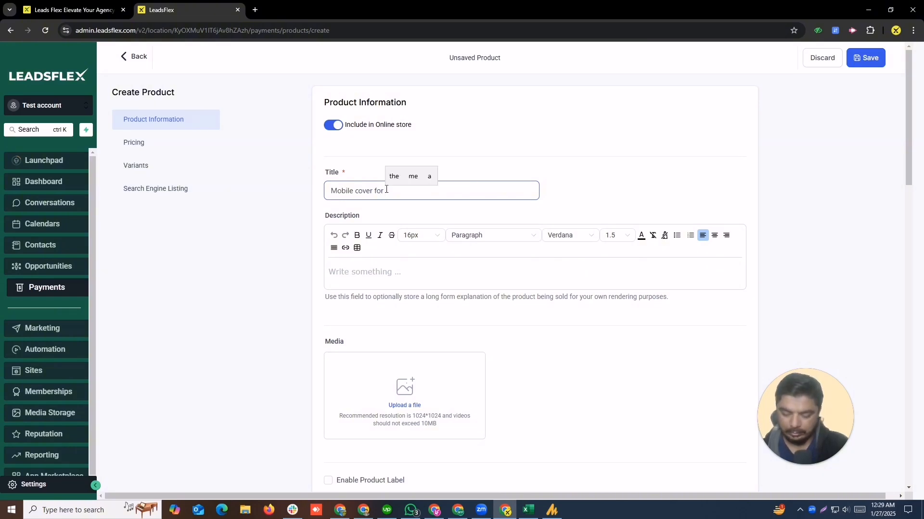
pyautogui.write(' % off')
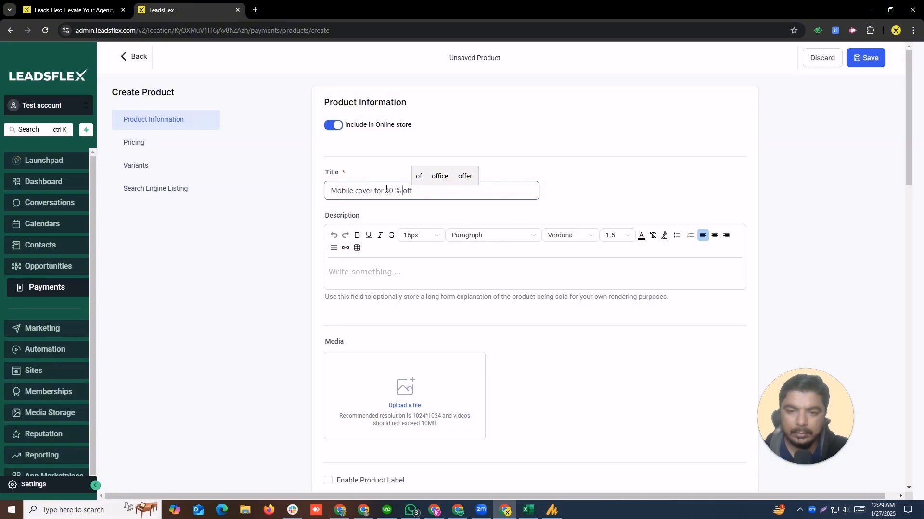
pyautogui.press('Left')
pyautogui.press('Left')
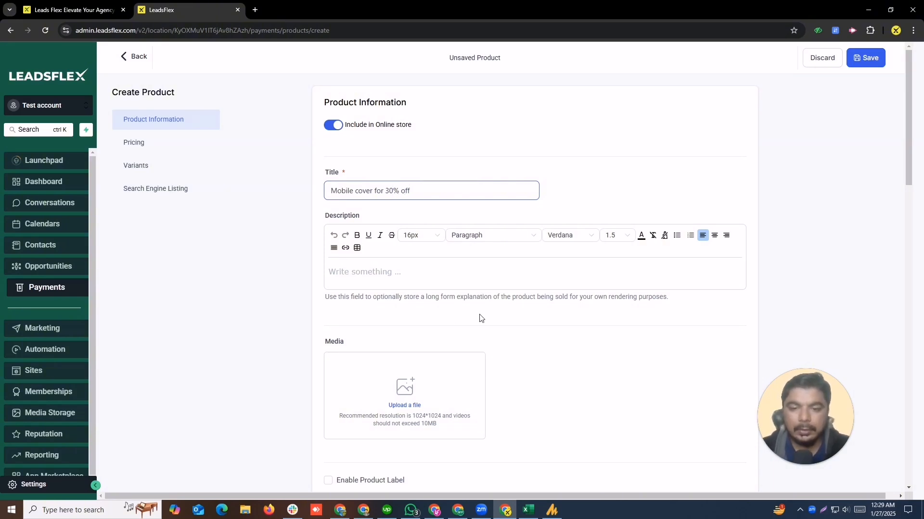
# Step: Search Google in a new browser tab for "leoripsm companies" to find filler text for the product description
pyautogui.click(396, 266)
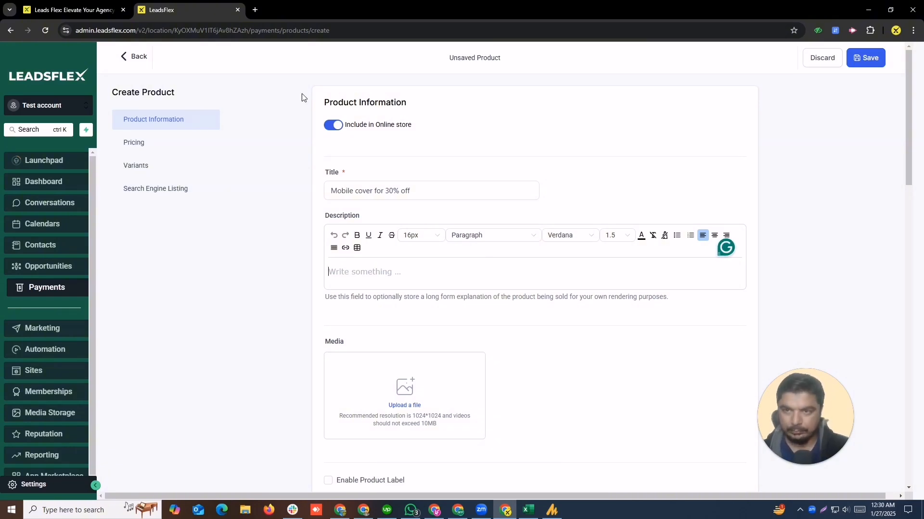
pyautogui.click(255, 9)
pyautogui.click(256, 28)
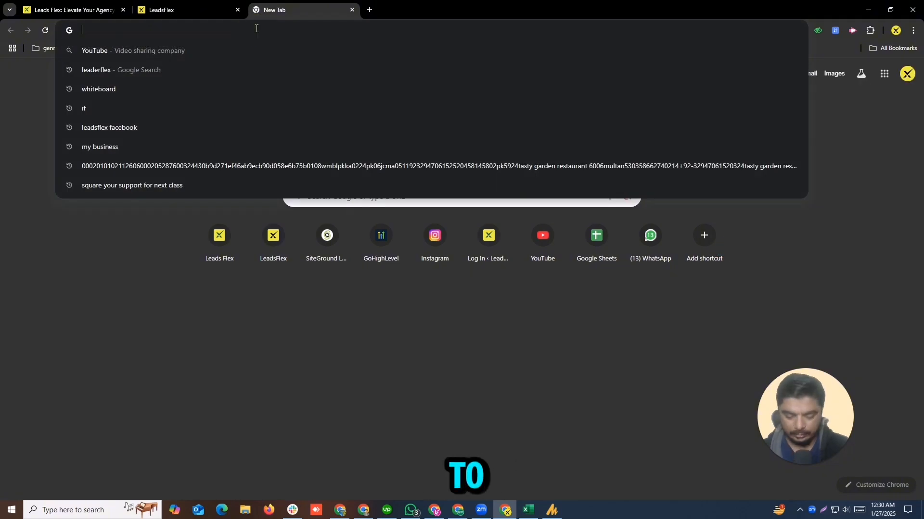
pyautogui.write('leorips')
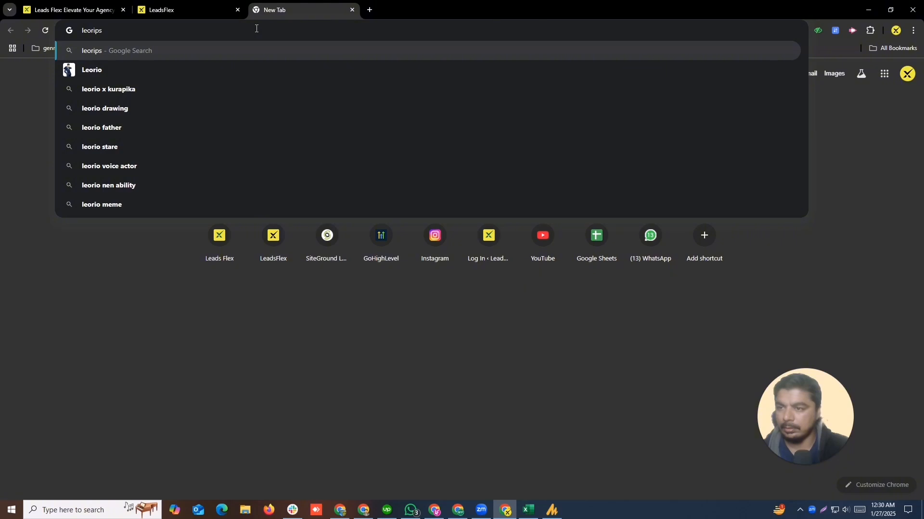
pyautogui.write('m co')
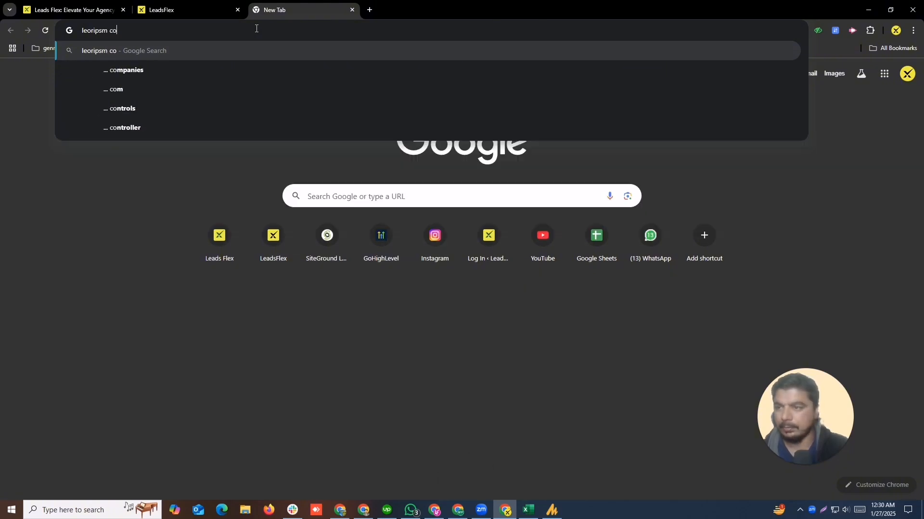
pyautogui.press('Down')
pyautogui.press('Return')
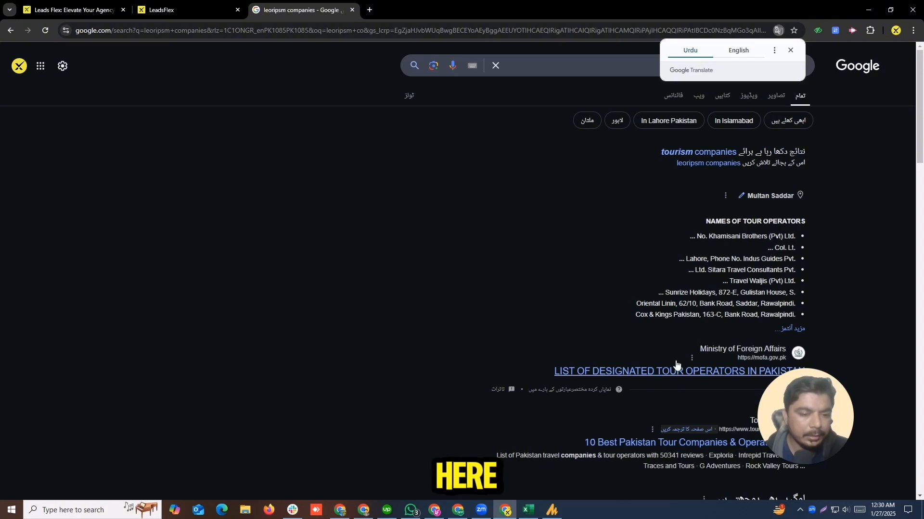
# Step: Change the Google search to "loripam tablet uses" and copy the summary paragraph about the LORIPAM 2MG tablet
pyautogui.doubleClick(811, 64)
pyautogui.press('BackSpace')
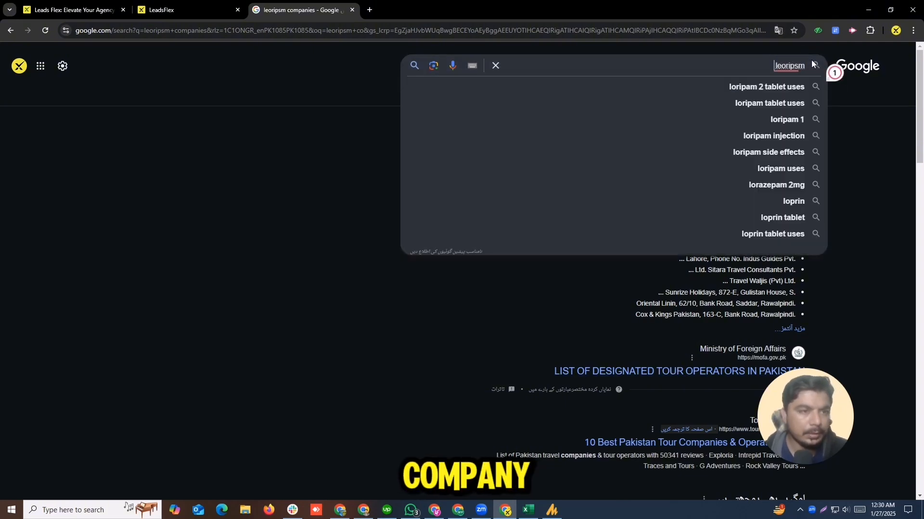
pyautogui.click(795, 104)
pyautogui.moveTo(528, 131); pyautogui.dragTo(803, 193)
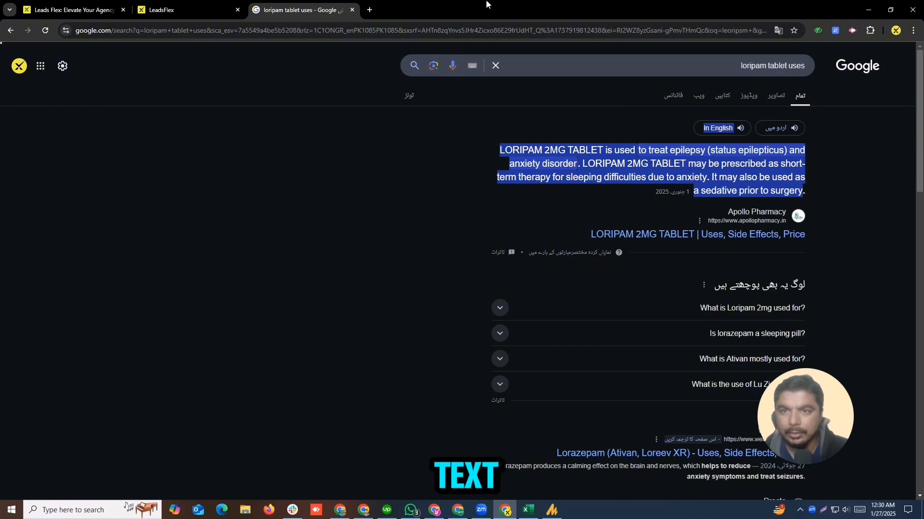
# Step: Return to the LeadsFlex product form and paste the copied LORIPAM paragraph as the product's description
pyautogui.click(183, 10)
pyautogui.click(392, 276)
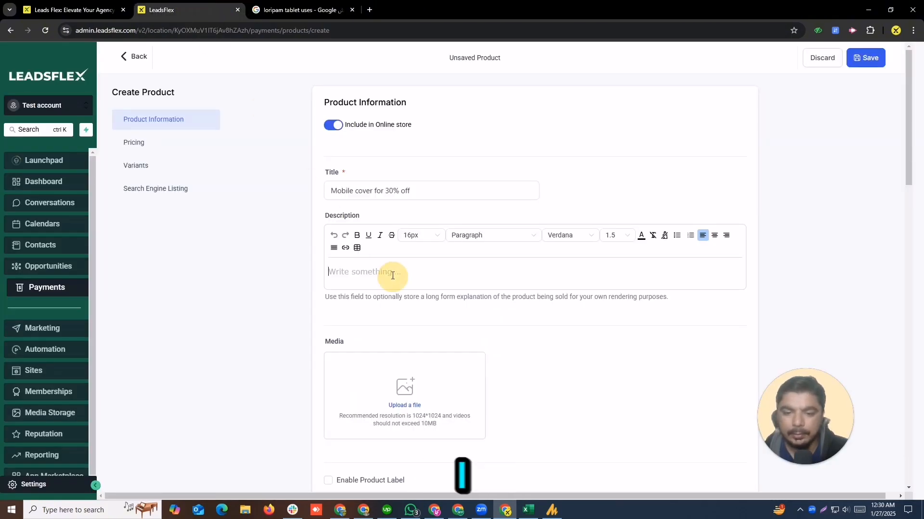
pyautogui.write('In English LORIPAM 2MG TABLET is usedto treat epilepsy (status epilepticus) and anxiety disorder. LORIPAM 2MG TABLET may be prescribed as short-term therapy for sleeping difficulties due to anxiety. It may also be used as a sedative prior to surgery')
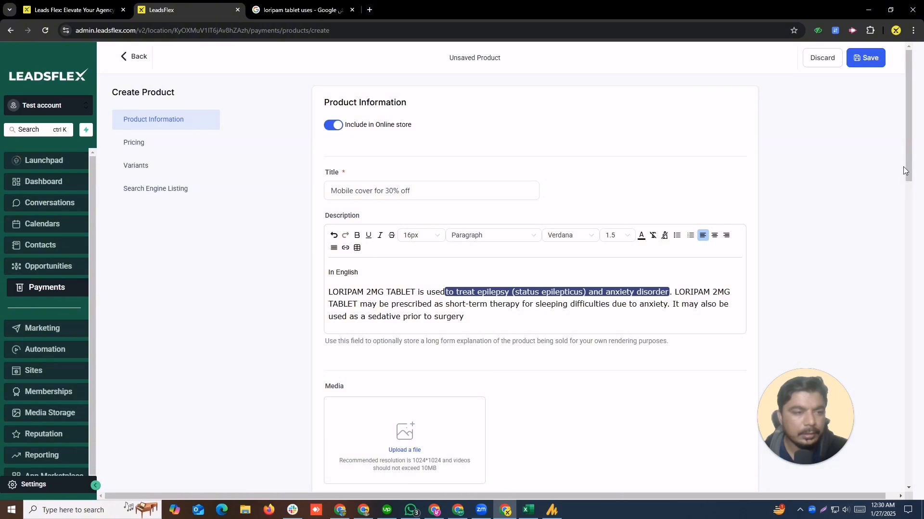
# Step: Add Group 427321040.png from the media library as the product's image and assign the product to the Test Products collection
pyautogui.moveTo(904, 171); pyautogui.dragTo(909, 242)
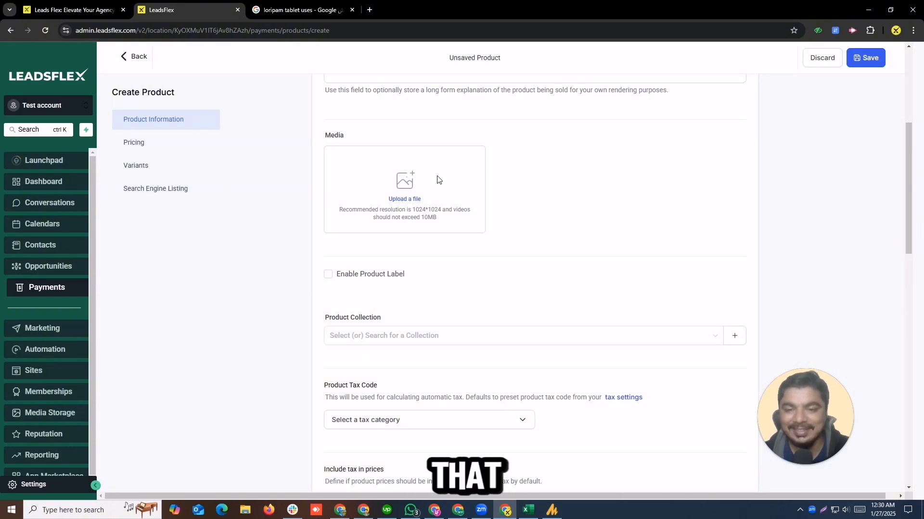
pyautogui.click(392, 204)
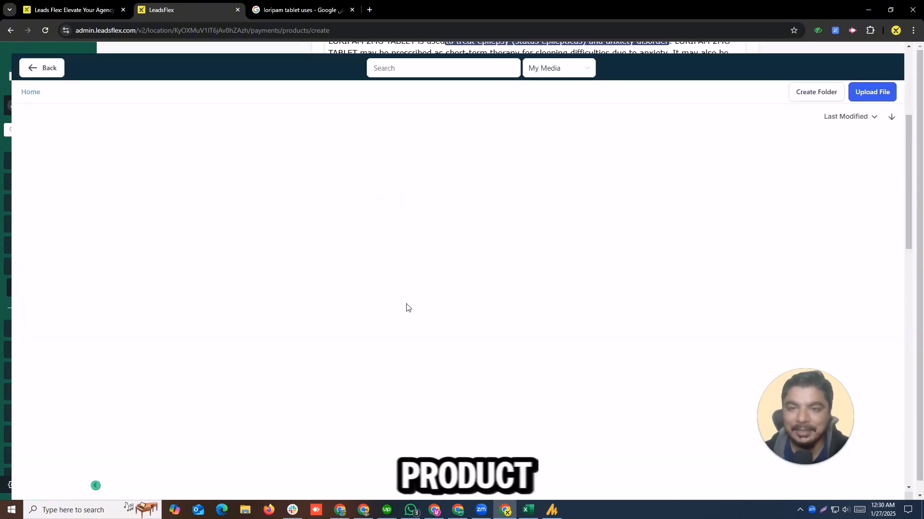
pyautogui.click(106, 207)
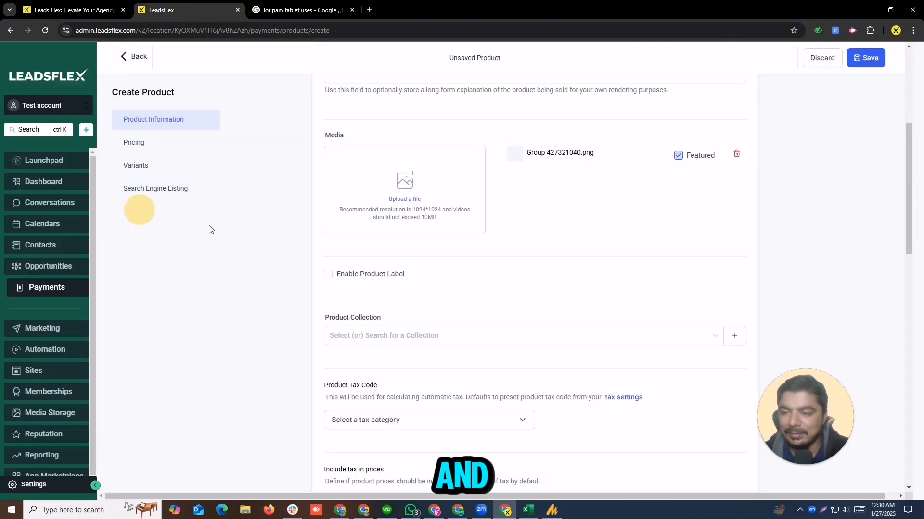
pyautogui.click(412, 337)
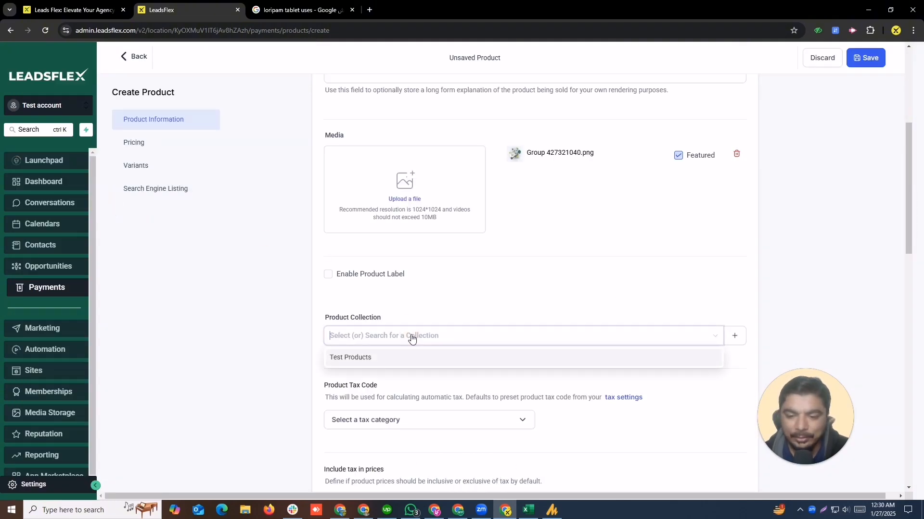
pyautogui.click(350, 359)
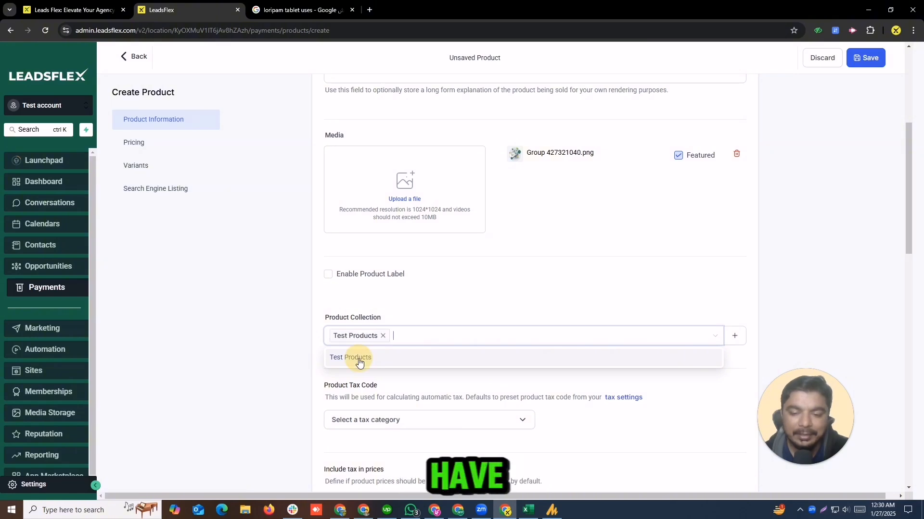
# Step: View the product tax categories without choosing one, and set Include tax in prices to No
pyautogui.click(438, 427)
pyautogui.click(431, 422)
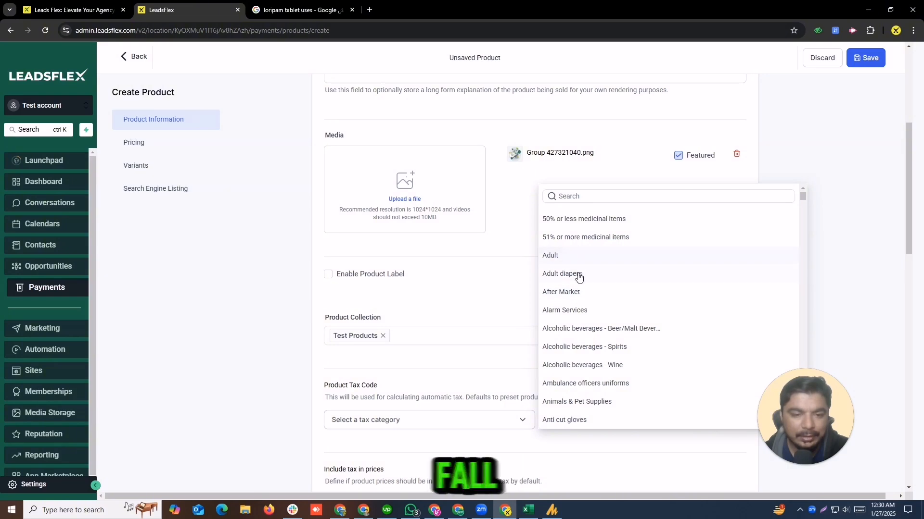
pyautogui.click(503, 273)
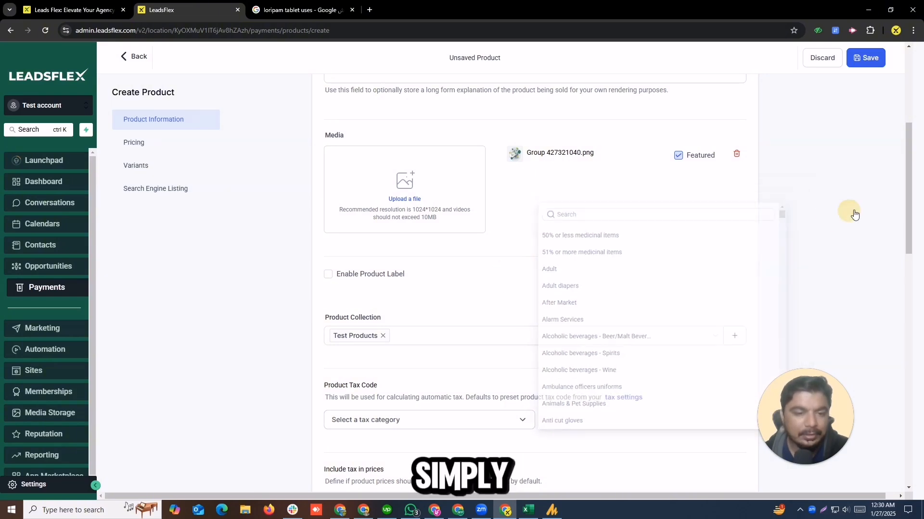
pyautogui.moveTo(913, 170); pyautogui.dragTo(917, 290)
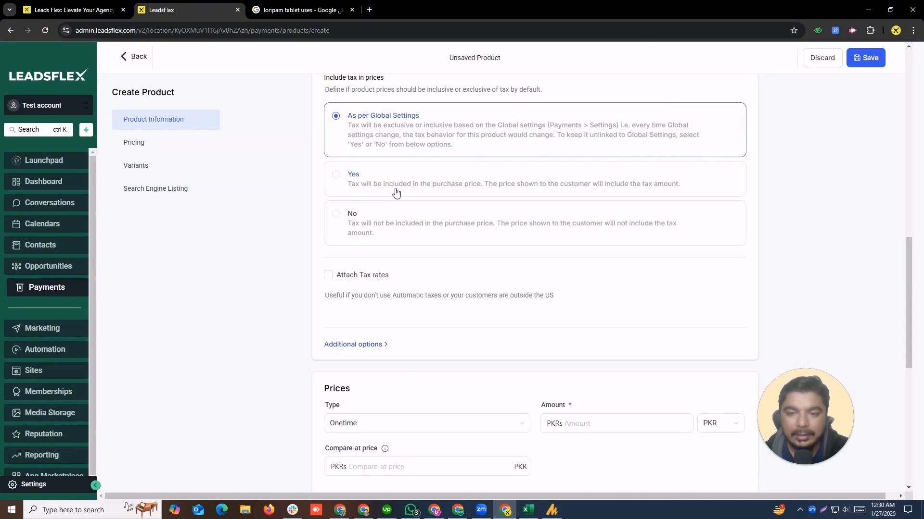
pyautogui.click(384, 219)
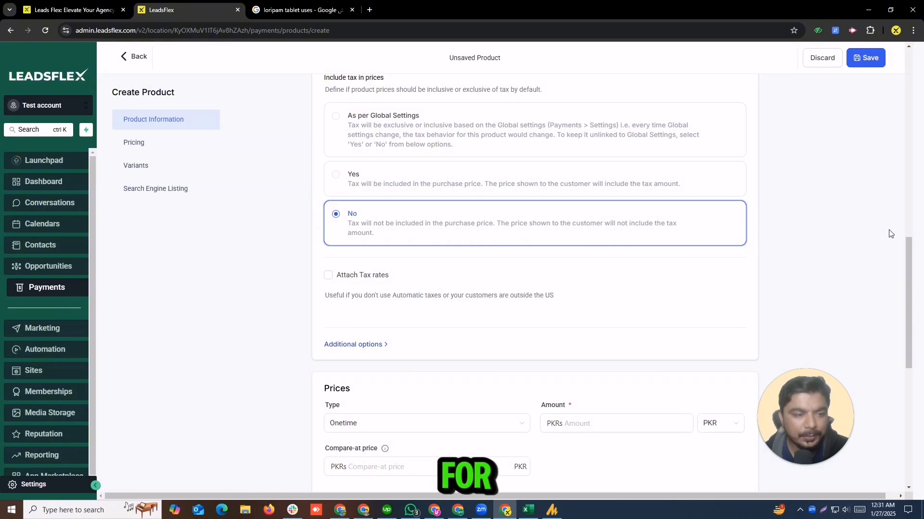
# Step: Switch the product's price type to Recurring to see its billing options, and return it to Onetime
pyautogui.moveTo(909, 295); pyautogui.dragTo(918, 346)
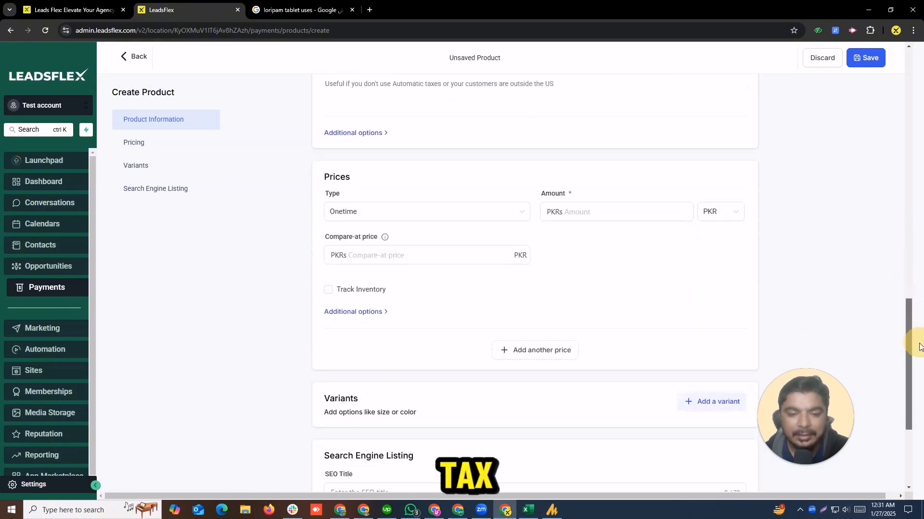
pyautogui.click(429, 209)
pyautogui.click(379, 258)
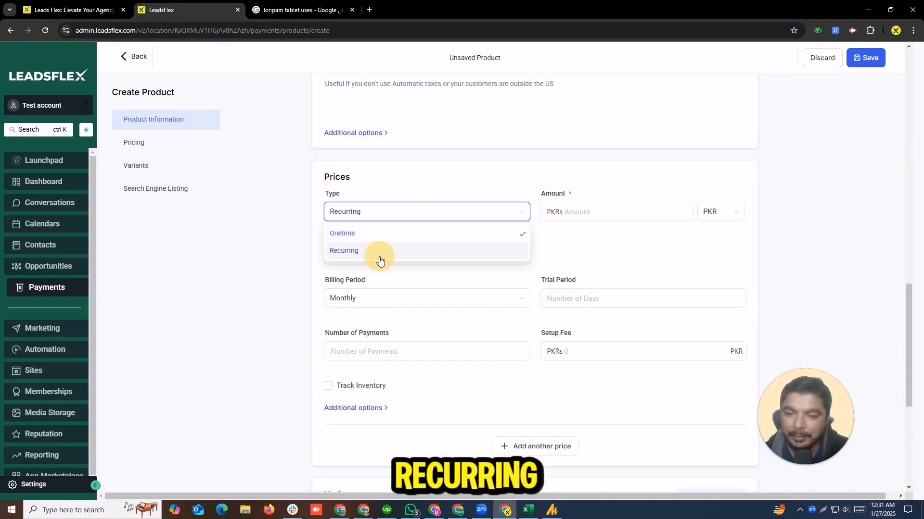
pyautogui.click(373, 211)
pyautogui.click(371, 234)
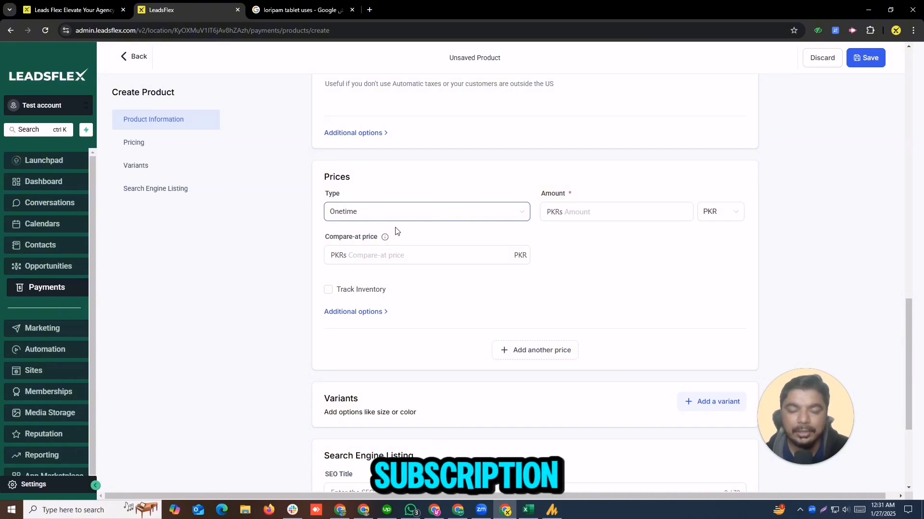
# Step: Set the price amount to PKRs 1000 with a compare-at price of PKRs 20000, and enable Track Inventory
pyautogui.click(608, 208)
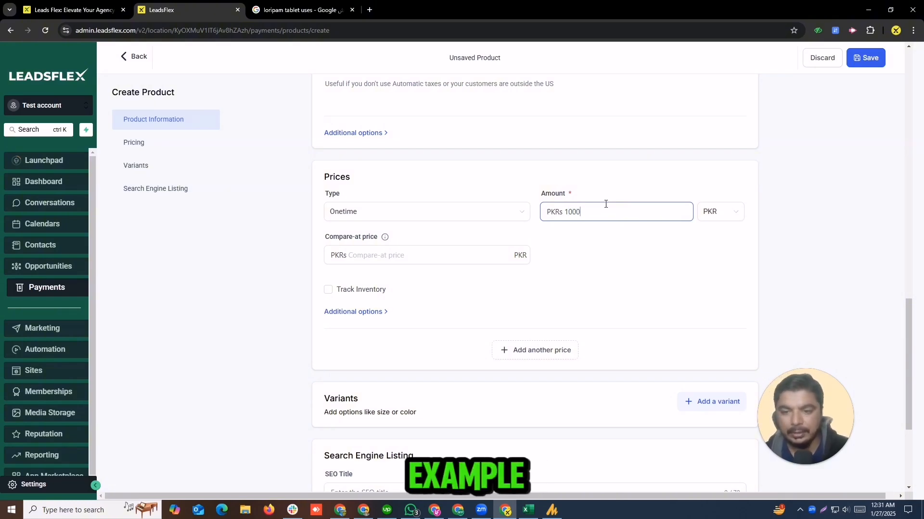
pyautogui.click(399, 256)
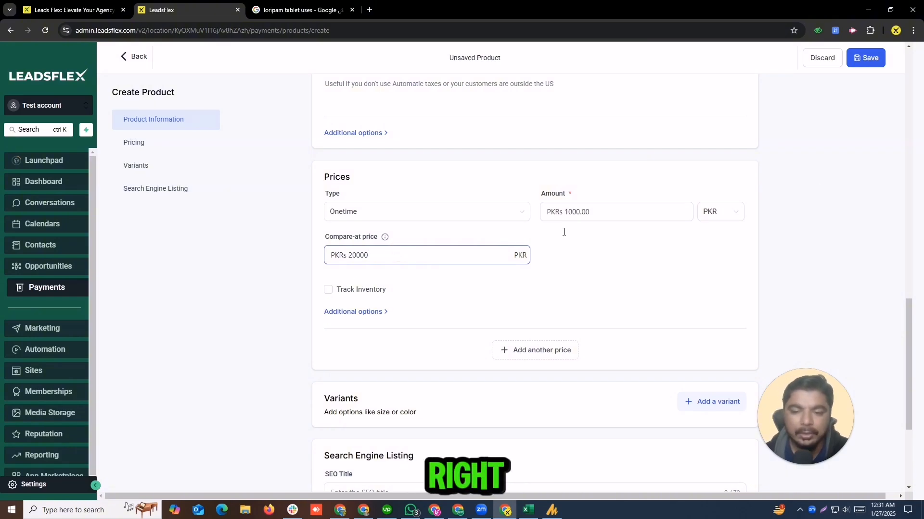
pyautogui.click(371, 295)
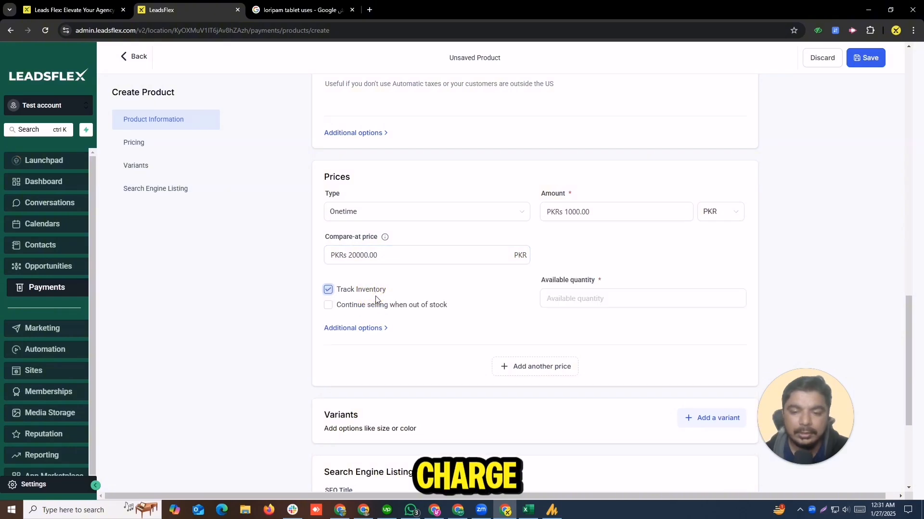
# Step: Set the product's available quantity to 100000, save it with the SEO title and description left blank, and return to the product list
pyautogui.click(565, 300)
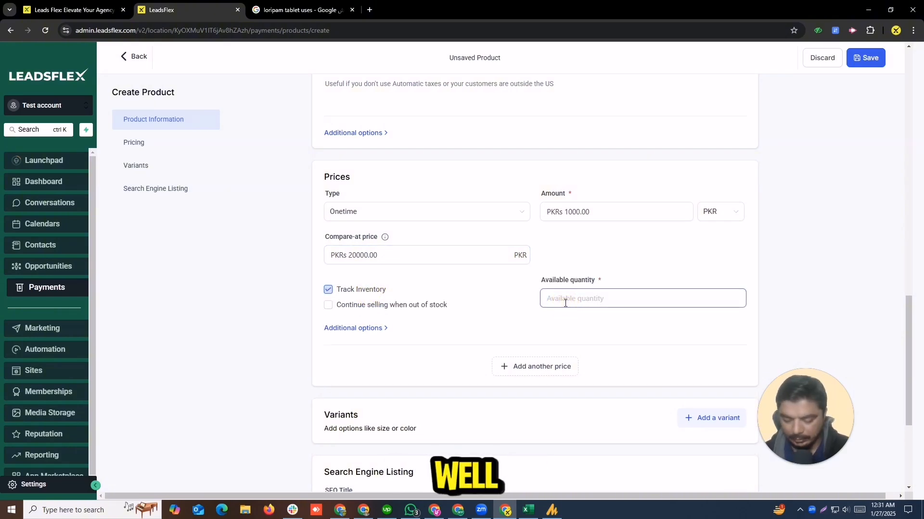
pyautogui.write('100000')
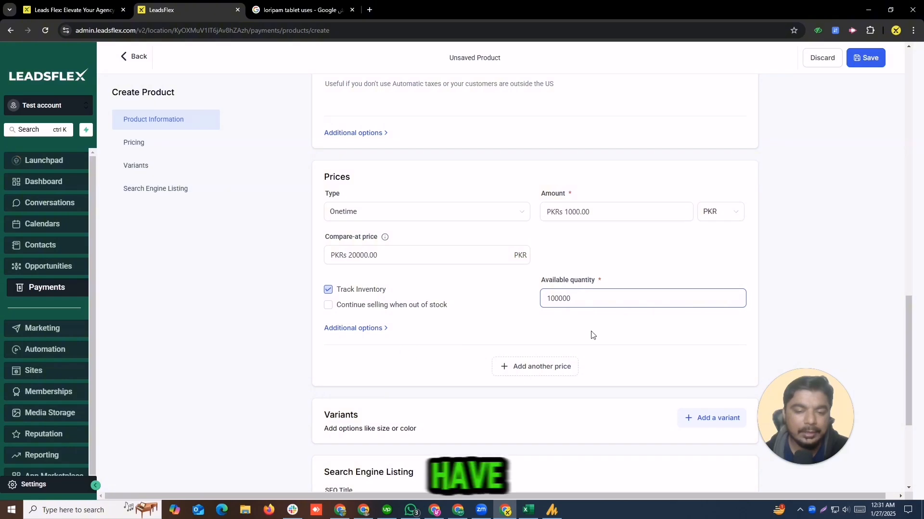
pyautogui.moveTo(916, 302); pyautogui.dragTo(920, 377)
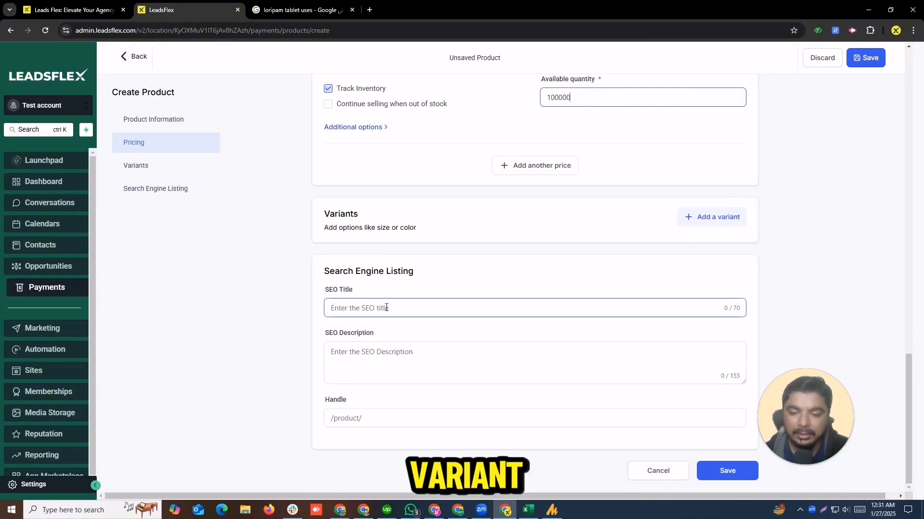
pyautogui.click(420, 309)
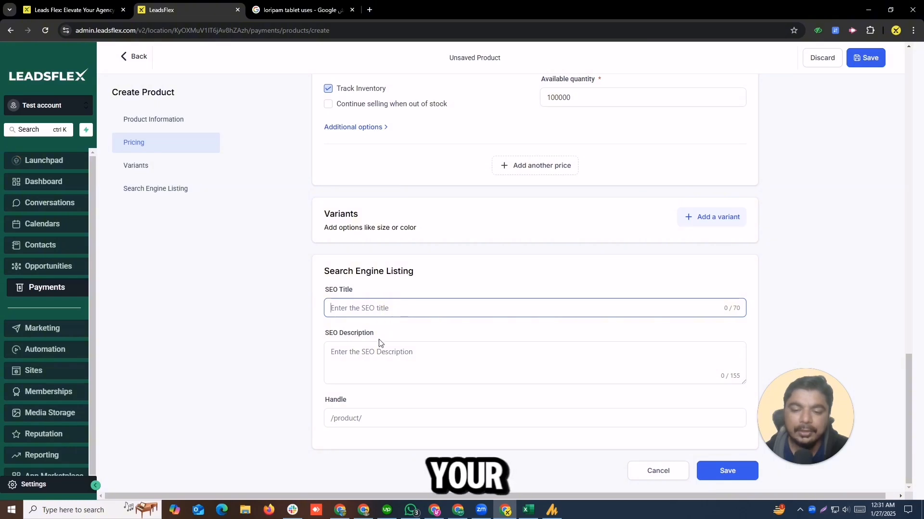
pyautogui.click(374, 352)
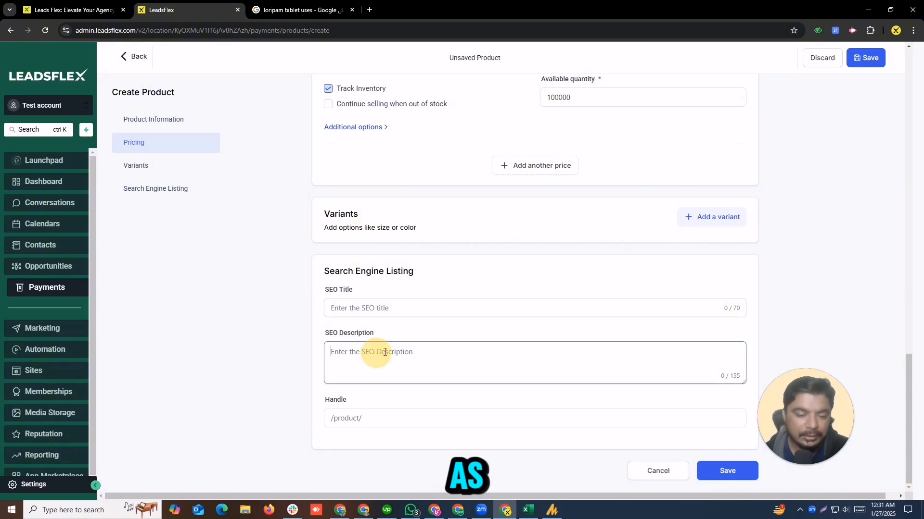
pyautogui.click(717, 475)
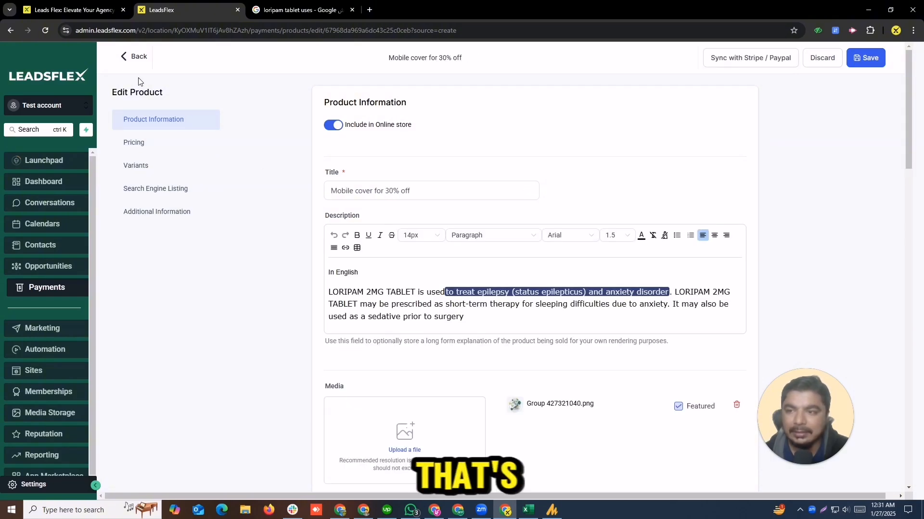
pyautogui.click(125, 56)
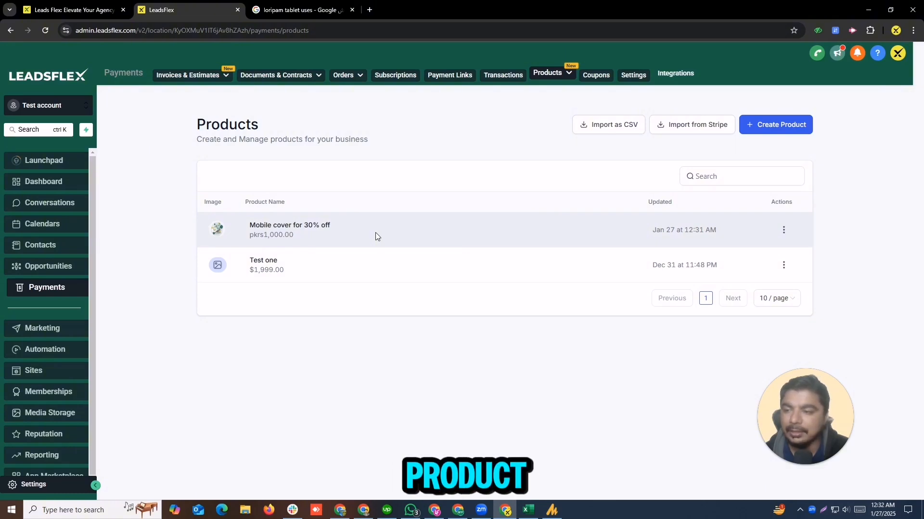
# Step: Go to the Stores section under Sites and start a new store from the template library
pyautogui.click(41, 370)
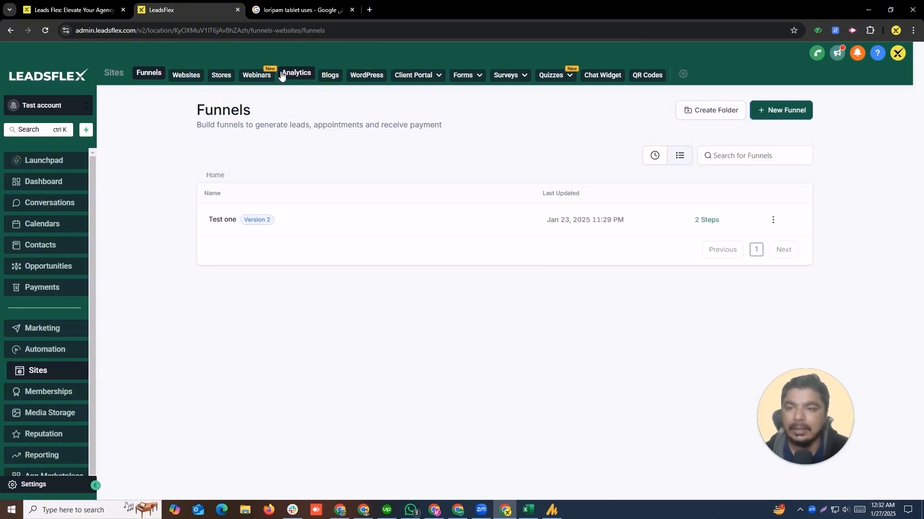
pyautogui.click(221, 74)
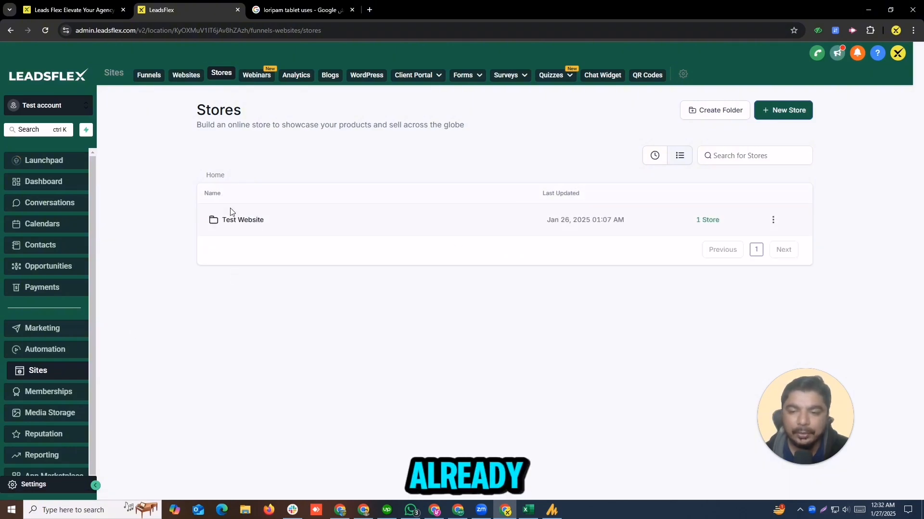
pyautogui.click(776, 111)
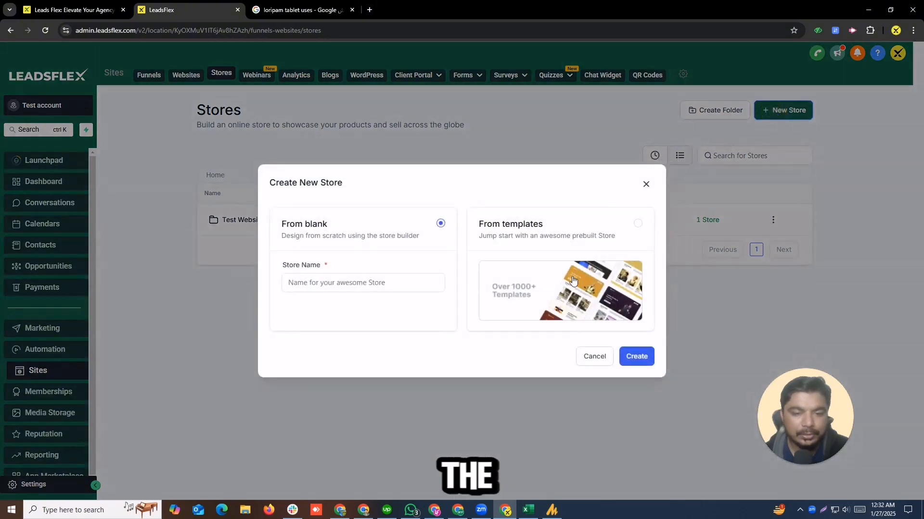
pyautogui.click(553, 240)
pyautogui.click(623, 362)
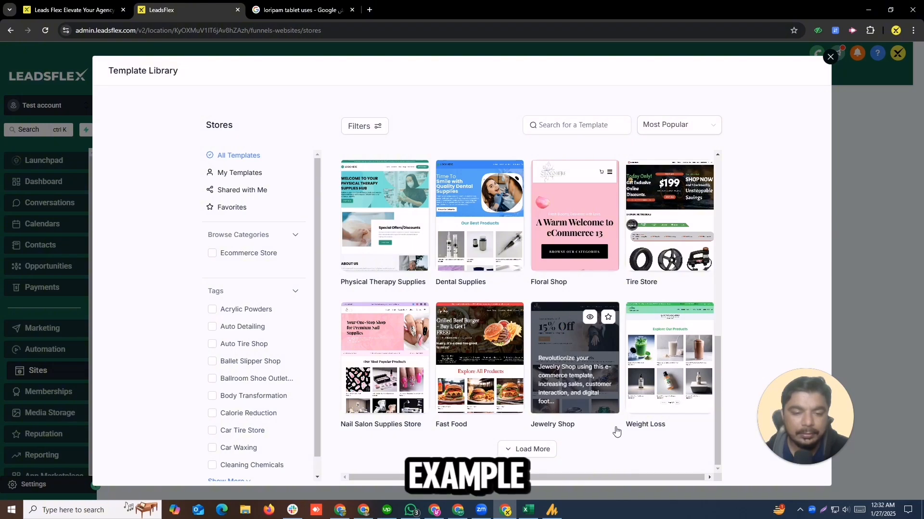
# Step: Choose the Jewelry Shop template and create the store from it, opening its Products List page for editing
pyautogui.click(562, 381)
pyautogui.doubleClick(562, 381)
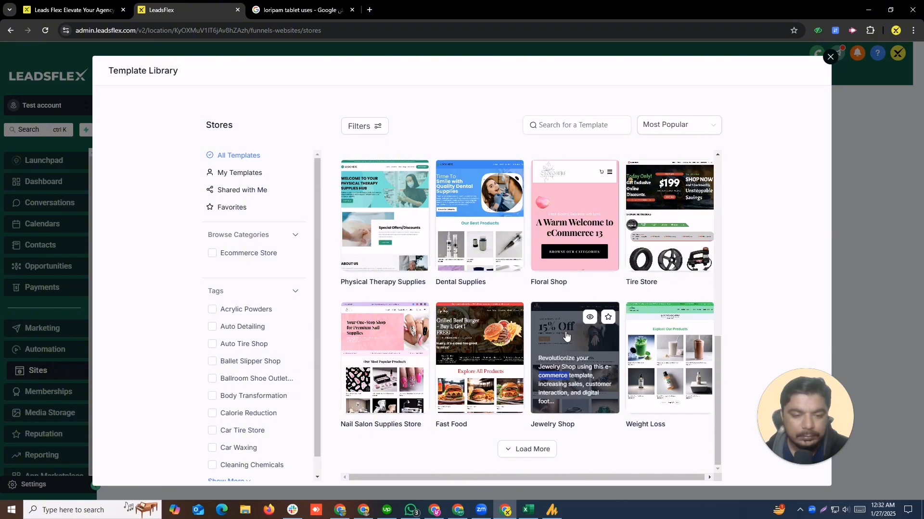
pyautogui.click(566, 335)
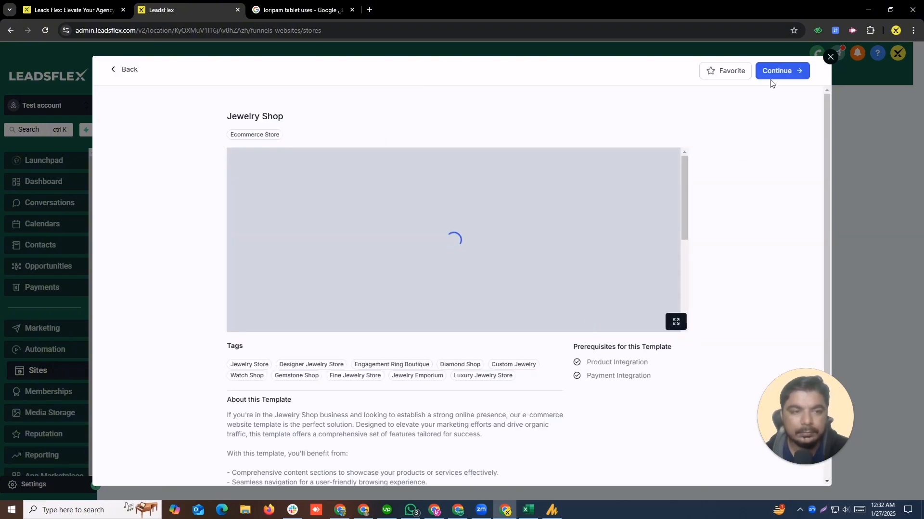
pyautogui.click(770, 75)
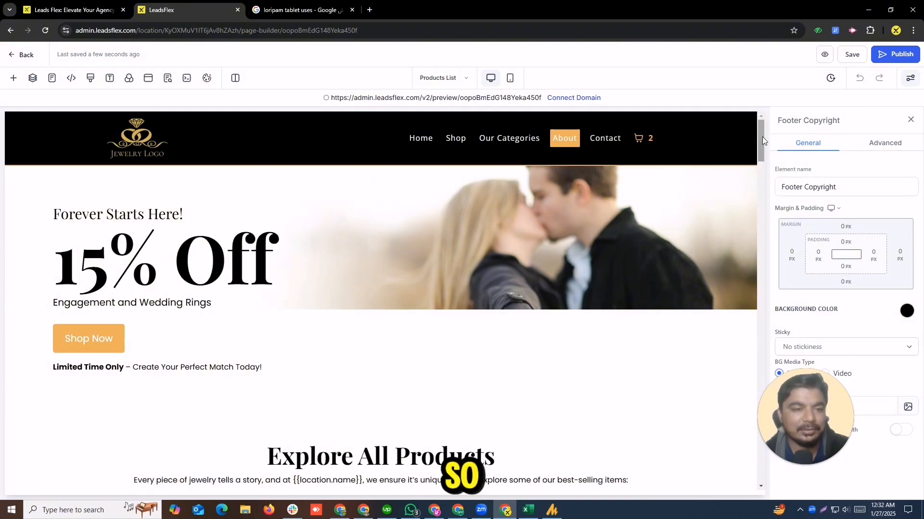
# Step: Select the product list under Explore All Products, view its linked product management page, and return to the page builder
pyautogui.moveTo(762, 137); pyautogui.dragTo(766, 169)
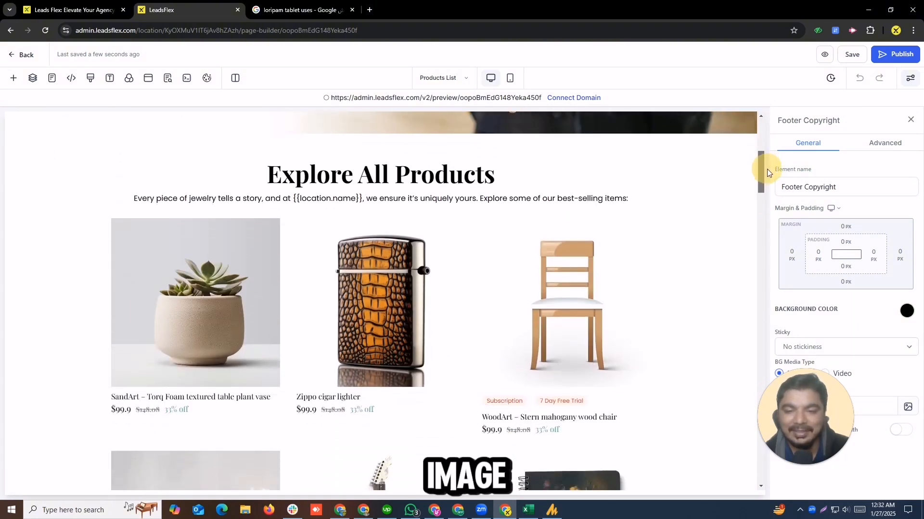
pyautogui.click(583, 208)
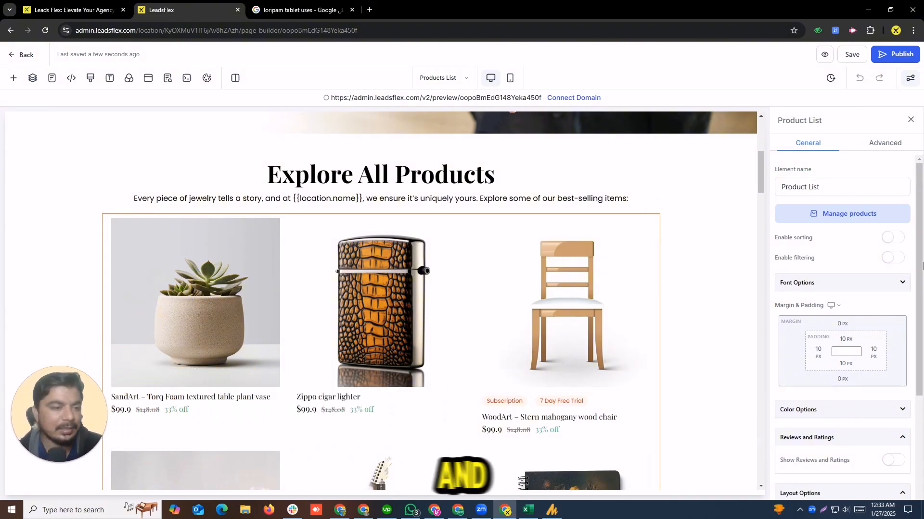
pyautogui.click(837, 214)
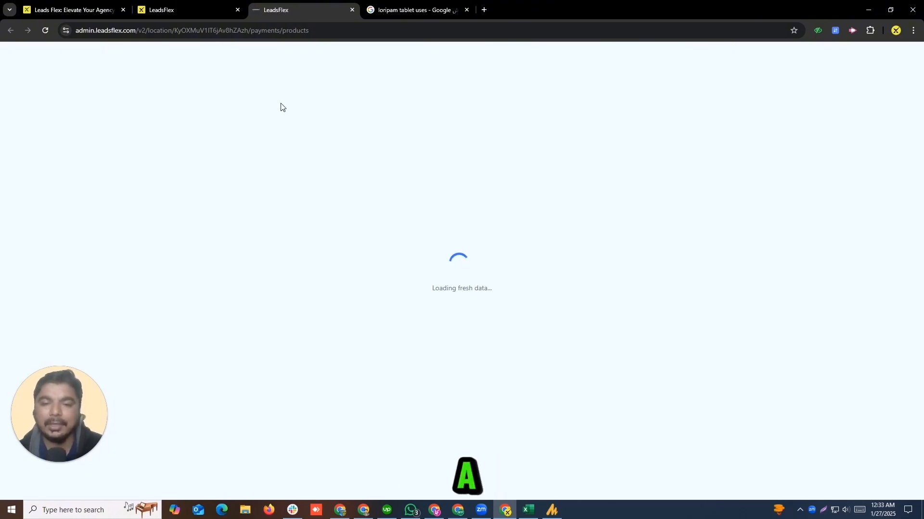
pyautogui.click(170, 4)
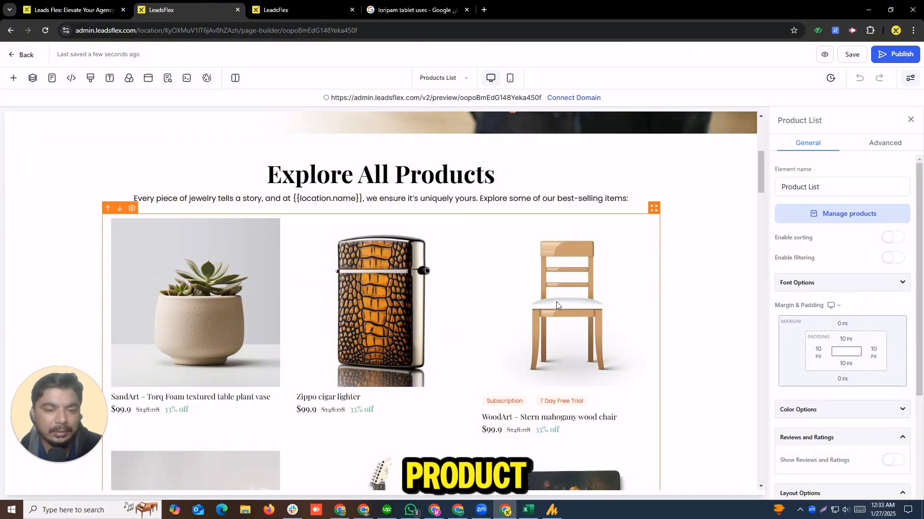
# Step: Review the product list's layout options and its text customization for the Sort and Filter Section and Product List Section
pyautogui.moveTo(918, 273); pyautogui.dragTo(921, 371)
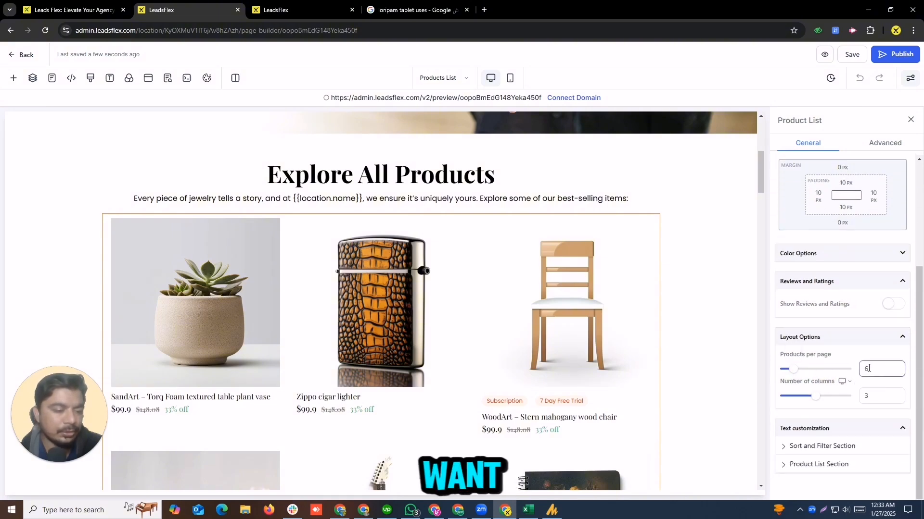
pyautogui.click(812, 448)
pyautogui.scroll(-6, 861, 440)
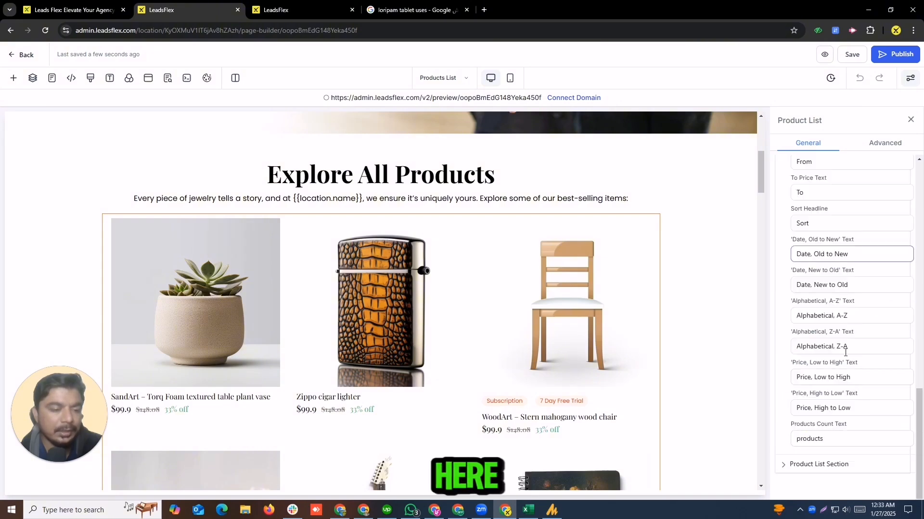
pyautogui.click(796, 466)
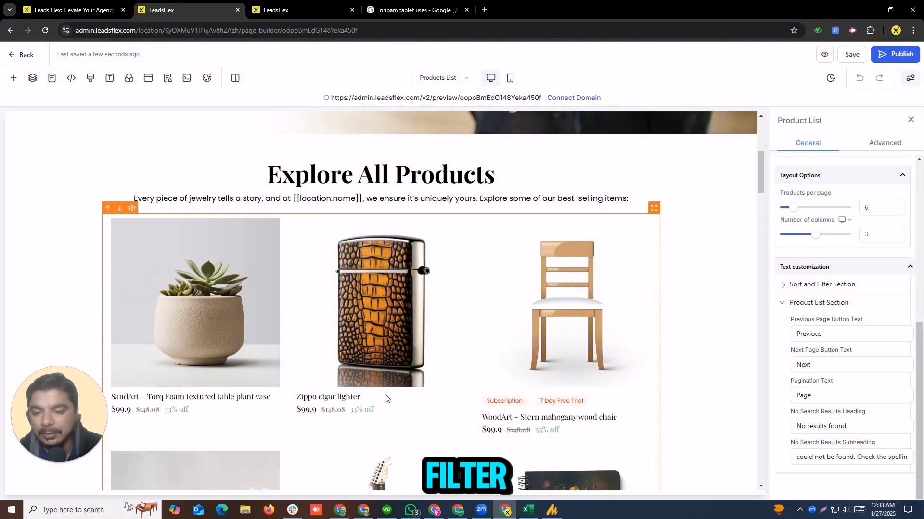
pyautogui.moveTo(759, 182); pyautogui.dragTo(760, 228)
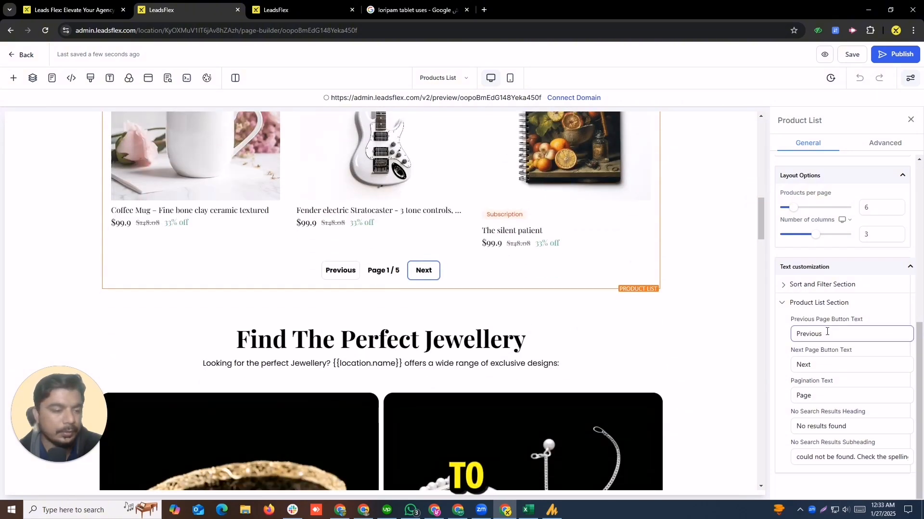
# Step: Enable sorting and filtering on the product list and review the result on the page
pyautogui.scroll(6, 827, 332)
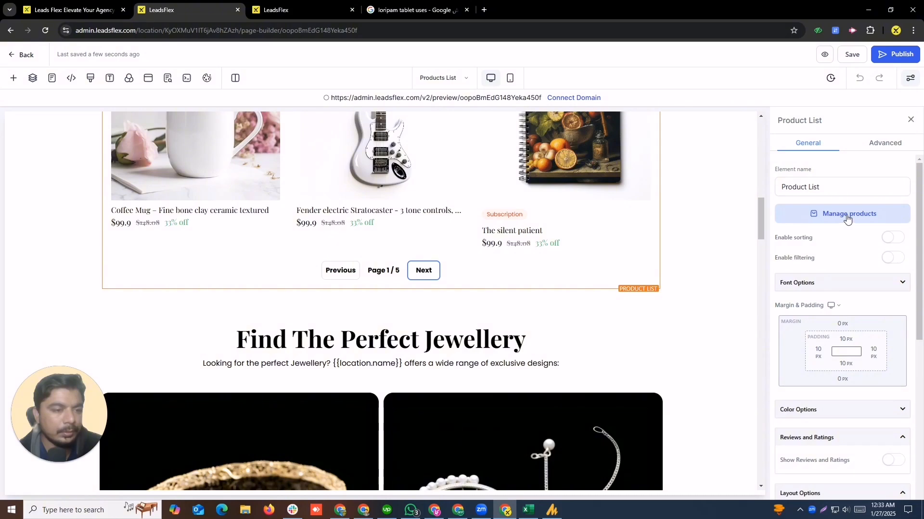
pyautogui.click(898, 239)
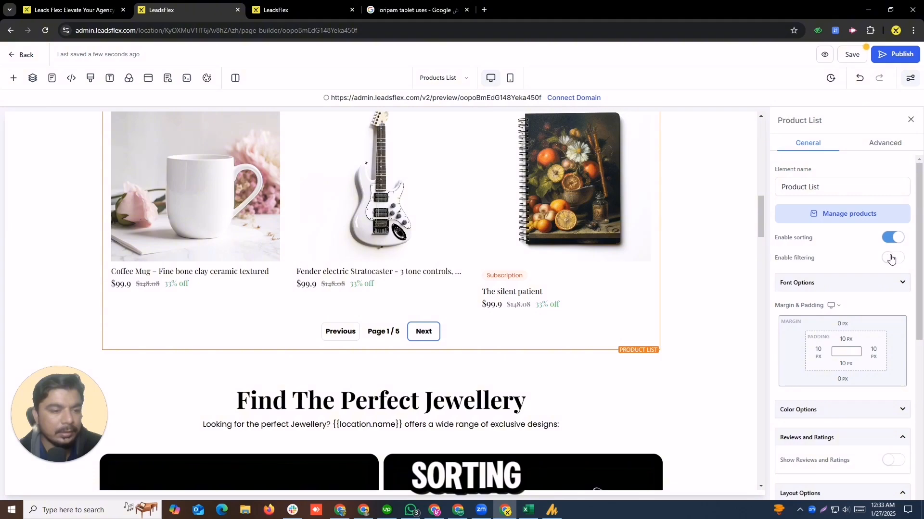
pyautogui.click(896, 260)
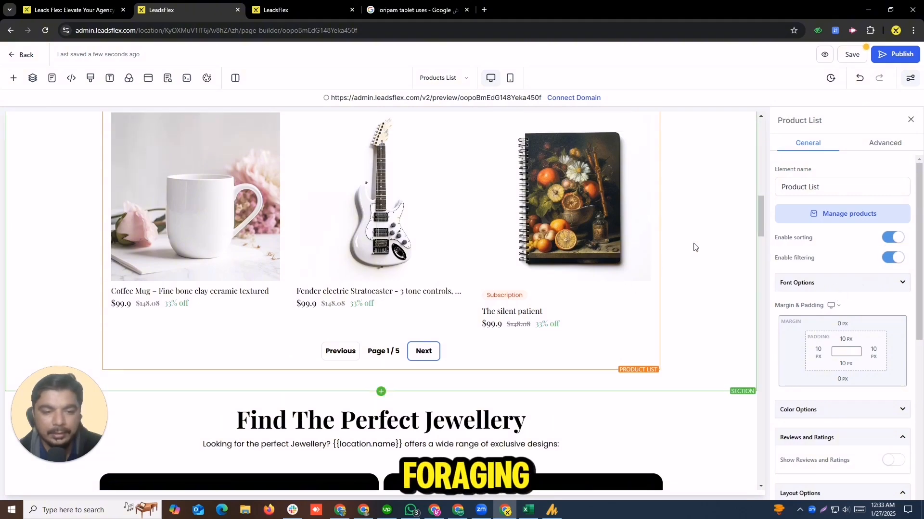
pyautogui.moveTo(759, 222); pyautogui.dragTo(772, 186)
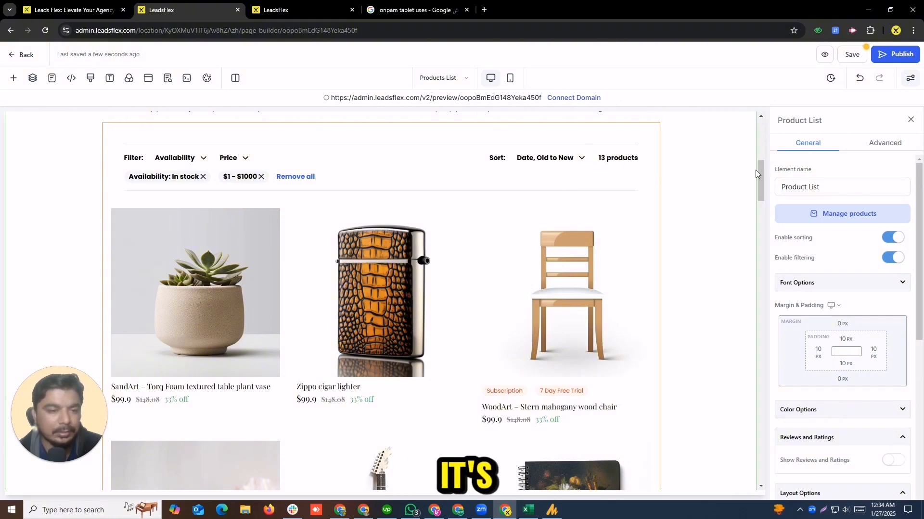
pyautogui.moveTo(760, 172); pyautogui.dragTo(804, 110)
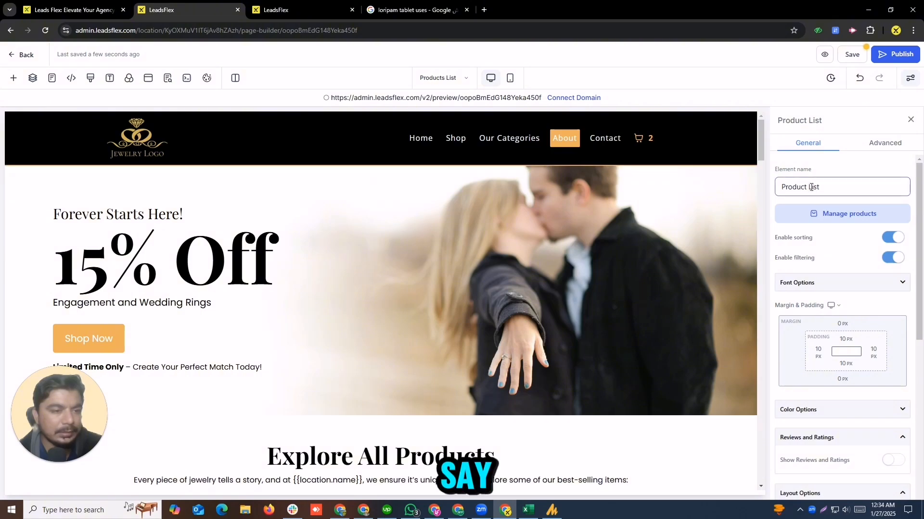
# Step: Search the elements for "pro" and try to place a Featured Products element below the product list
pyautogui.moveTo(761, 163); pyautogui.dragTo(768, 252)
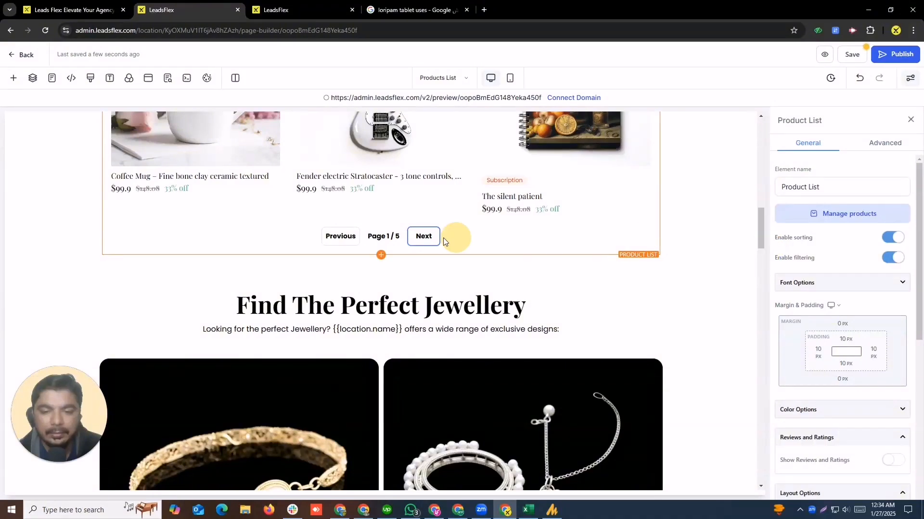
pyautogui.click(381, 256)
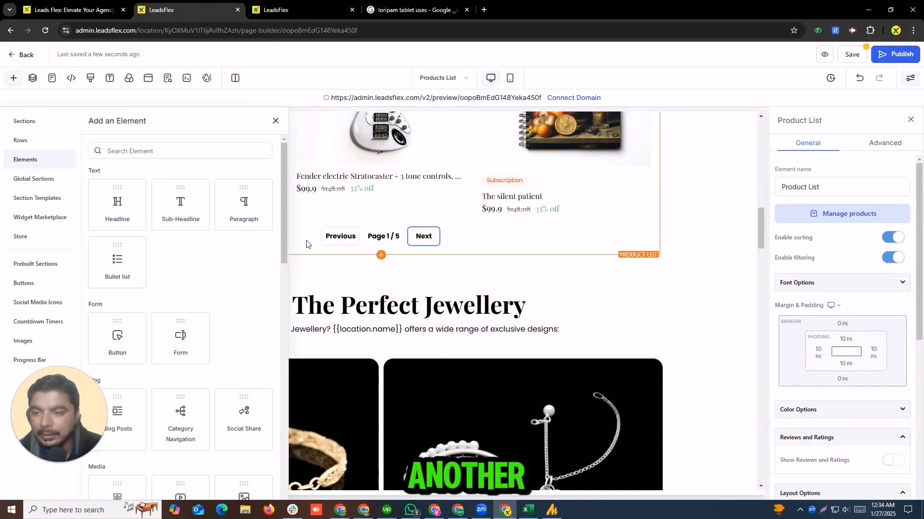
pyautogui.click(145, 152)
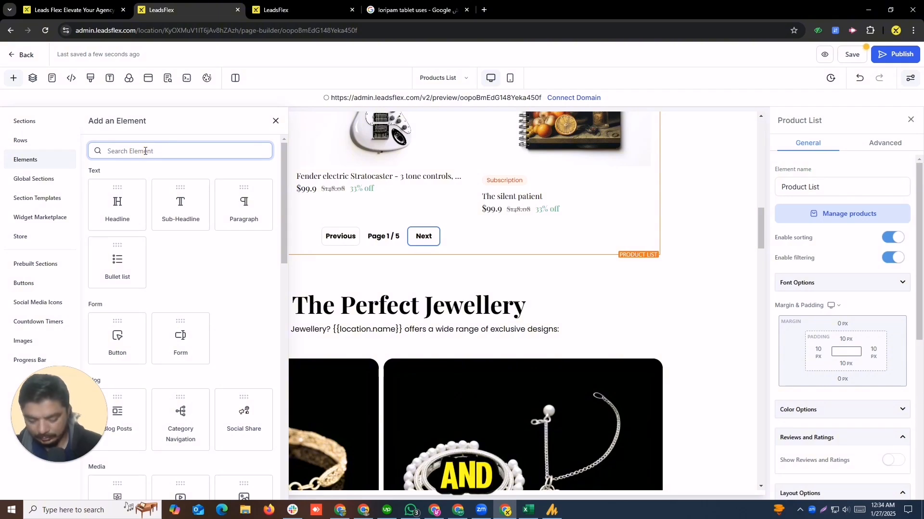
pyautogui.write('pro')
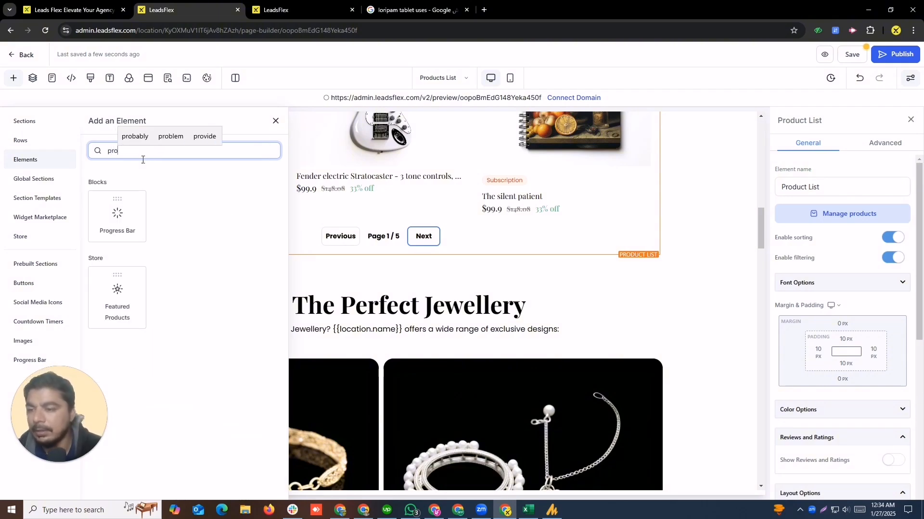
pyautogui.moveTo(132, 279); pyautogui.dragTo(381, 272)
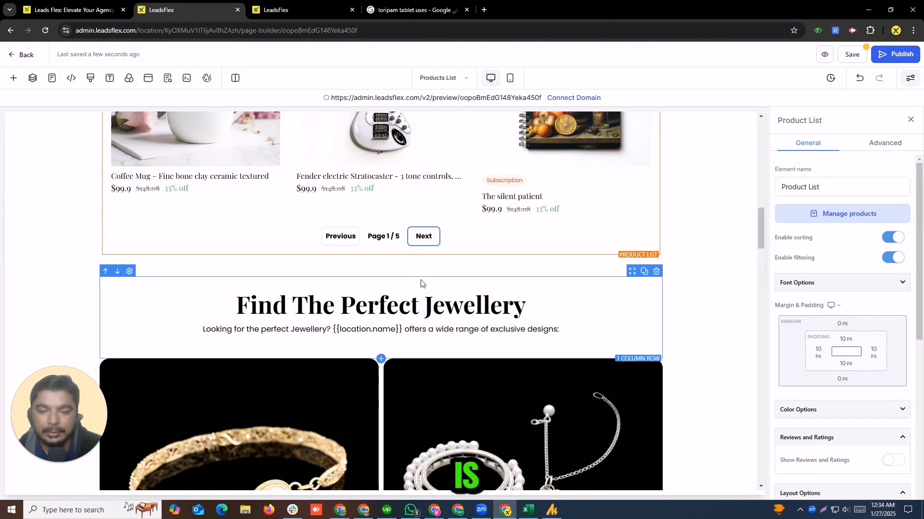
# Step: Add a full-width section with a one-column row below the product list, above the Find The Perfect Jewellery heading
pyautogui.click(380, 274)
pyautogui.moveTo(131, 170); pyautogui.dragTo(398, 295)
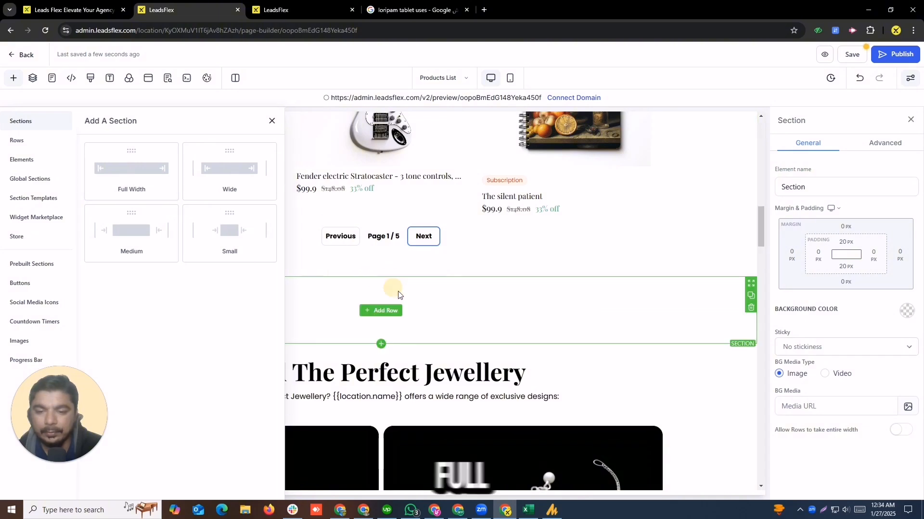
pyautogui.click(382, 309)
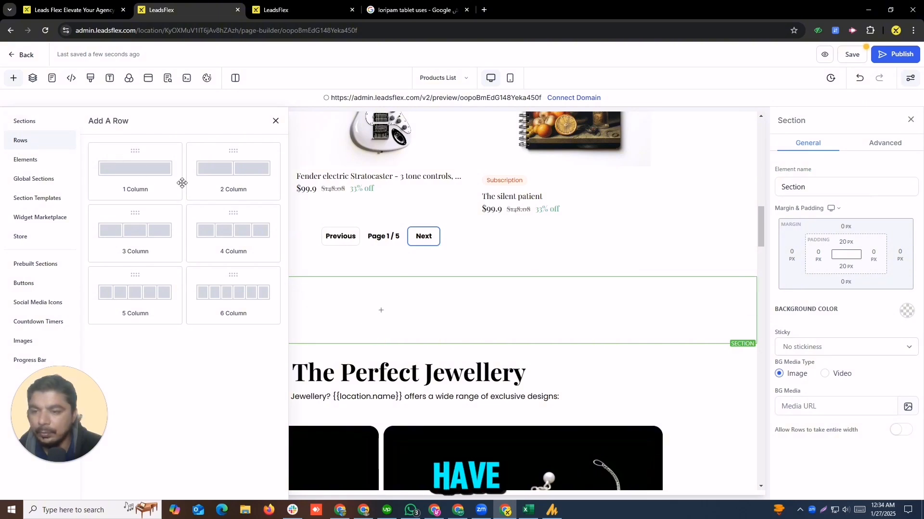
pyautogui.moveTo(135, 168); pyautogui.dragTo(398, 344)
# Step: Search the elements for "pro" and place a Featured Products element in the new row's column
pyautogui.click(381, 323)
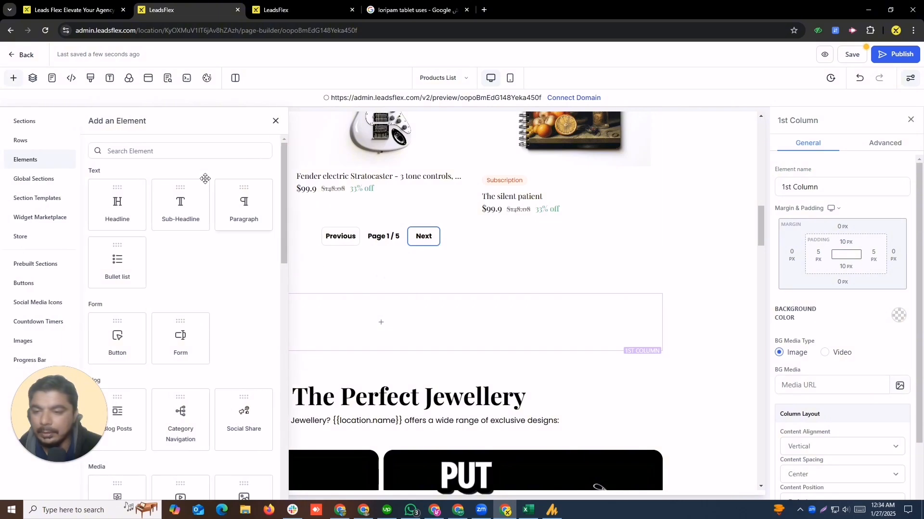
pyautogui.click(169, 148)
pyautogui.write('pro')
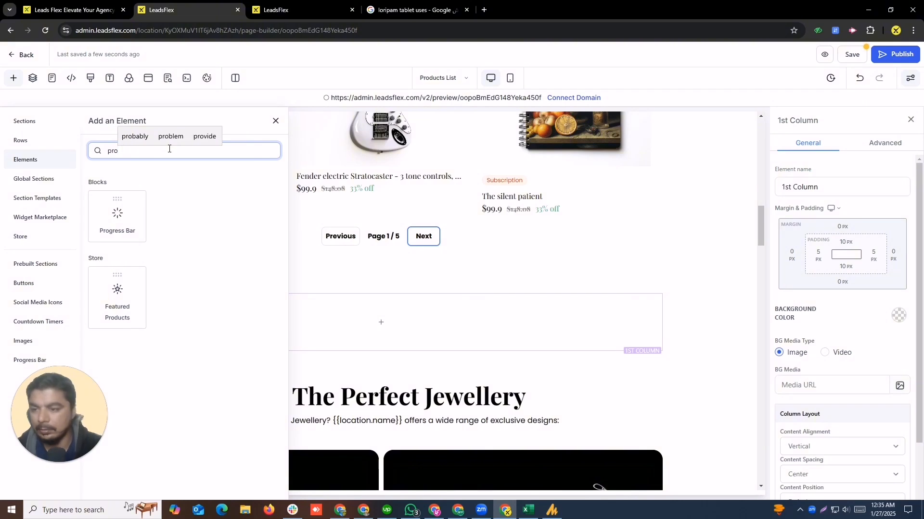
pyautogui.moveTo(122, 327); pyautogui.dragTo(384, 359)
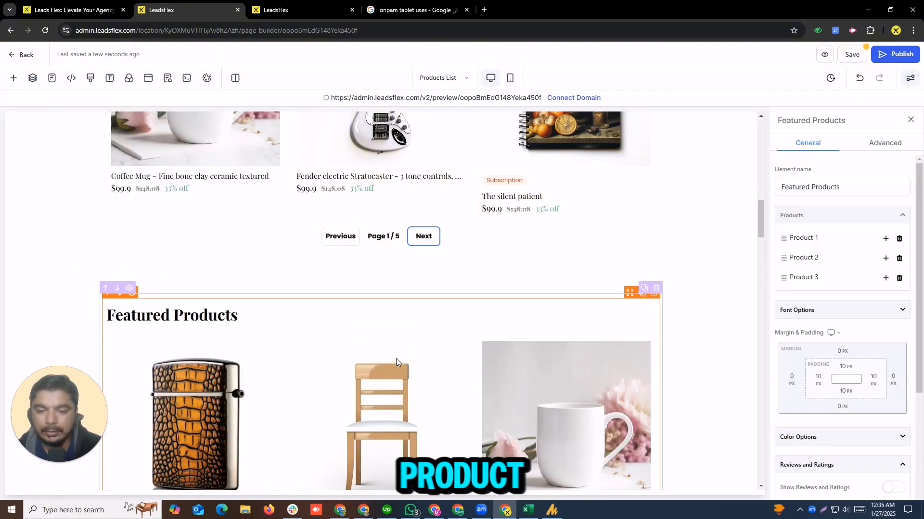
# Step: Remove Product 3 and Product 2 from the Featured Products element
pyautogui.moveTo(758, 223); pyautogui.dragTo(767, 247)
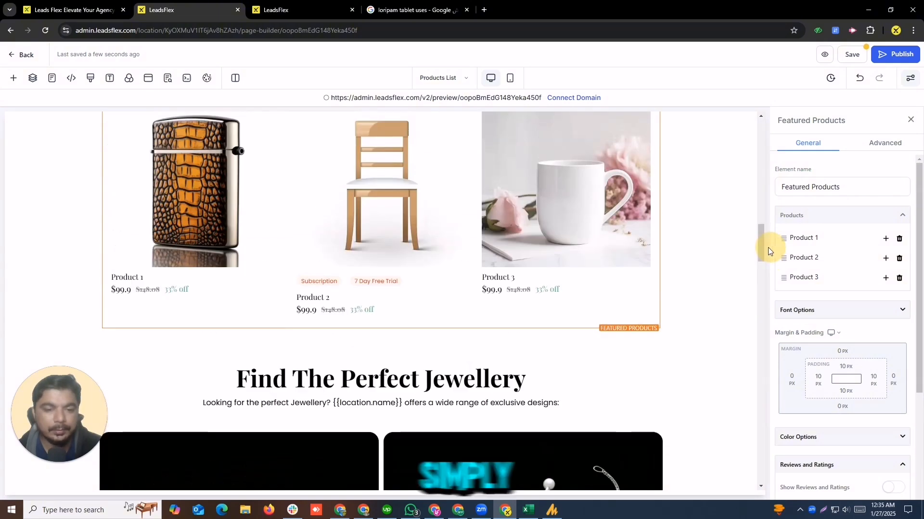
pyautogui.click(899, 279)
pyautogui.click(898, 259)
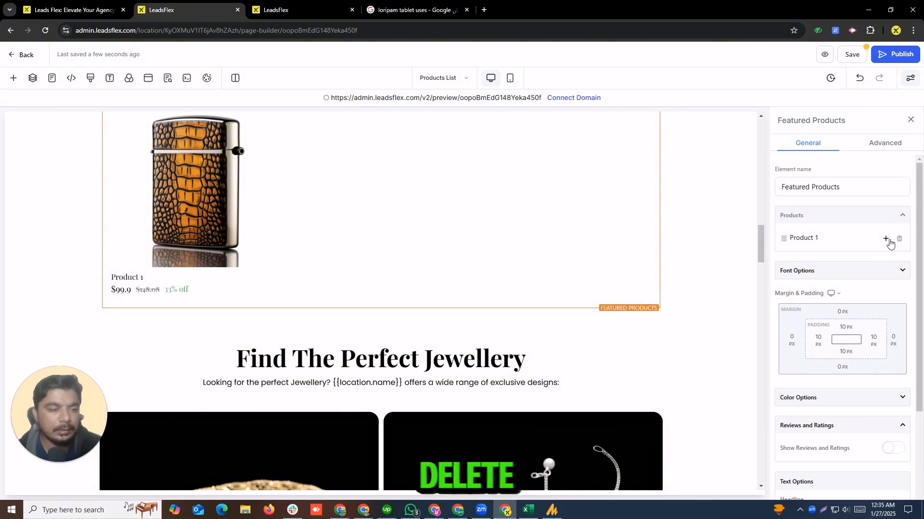
# Step: Add a second product after Product 1 and insert many more product entries, up to Product 21, in the Featured Products element
pyautogui.click(886, 239)
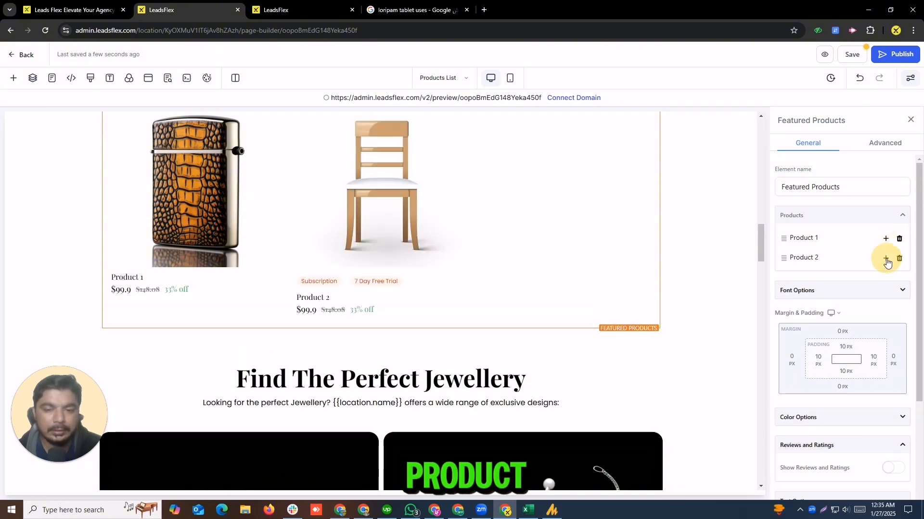
pyautogui.click(886, 259)
pyautogui.click(886, 259)
pyautogui.click(886, 260)
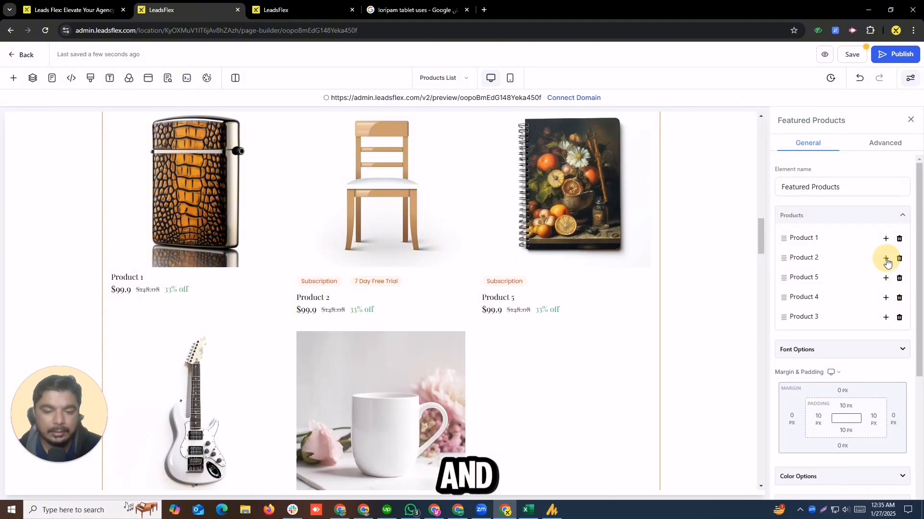
pyautogui.click(886, 259)
pyautogui.click(886, 260)
pyautogui.click(886, 259)
pyautogui.doubleClick(886, 260)
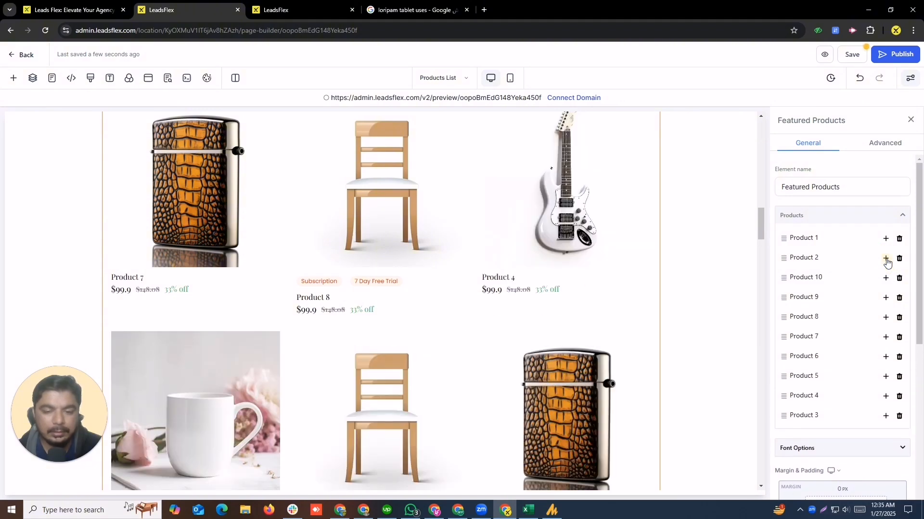
pyautogui.tripleClick(886, 261)
pyautogui.doubleClick(887, 261)
pyautogui.tripleClick(886, 261)
pyautogui.tripleClick(887, 261)
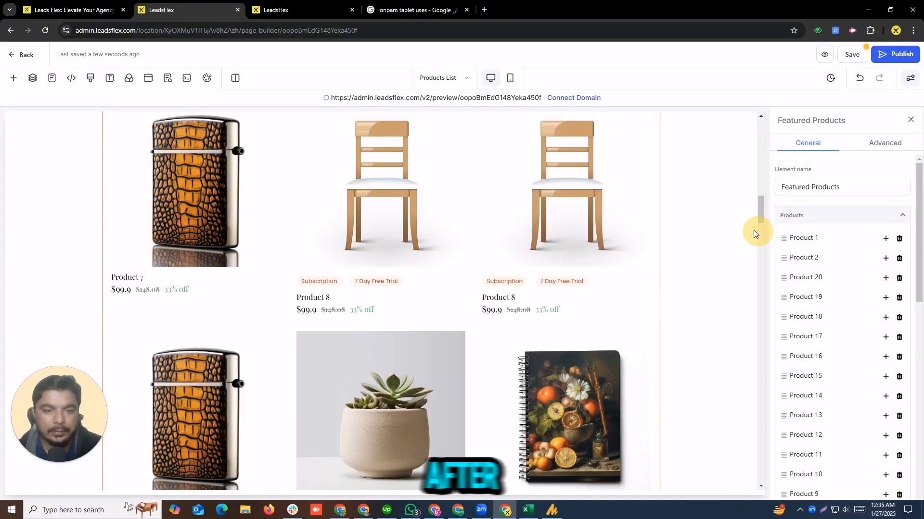
# Step: Remove the surplus product entries from the Featured Products element, keeping only Product 1, Product 2 and Product 21
pyautogui.moveTo(760, 218); pyautogui.dragTo(785, 310)
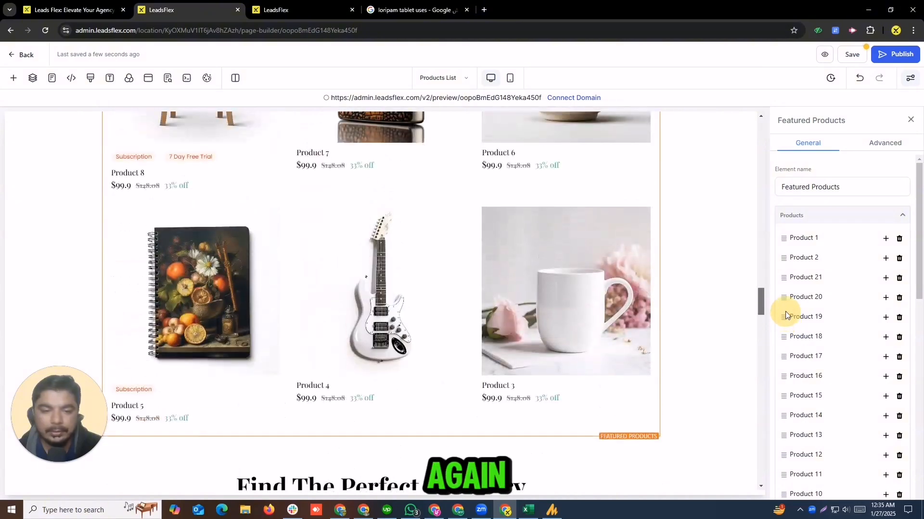
pyautogui.click(899, 337)
pyautogui.click(899, 337)
pyautogui.click(899, 337)
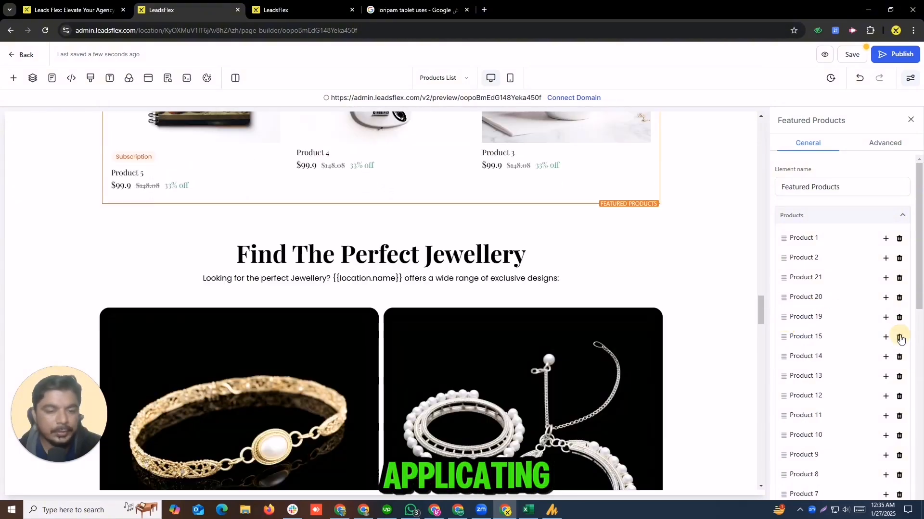
pyautogui.click(899, 337)
pyautogui.click(899, 337)
pyautogui.click(899, 337)
pyautogui.click(899, 337)
pyautogui.click(899, 337)
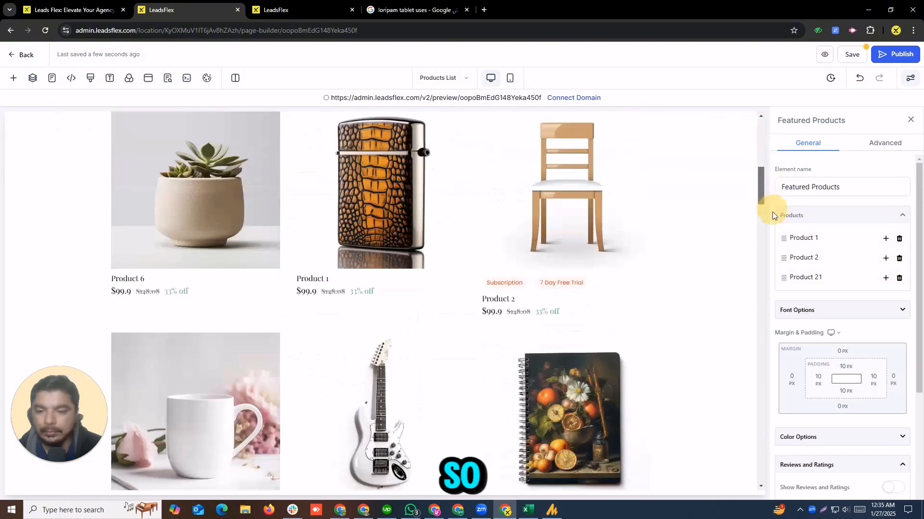
pyautogui.moveTo(771, 212); pyautogui.dragTo(788, 247)
pyautogui.click(824, 187)
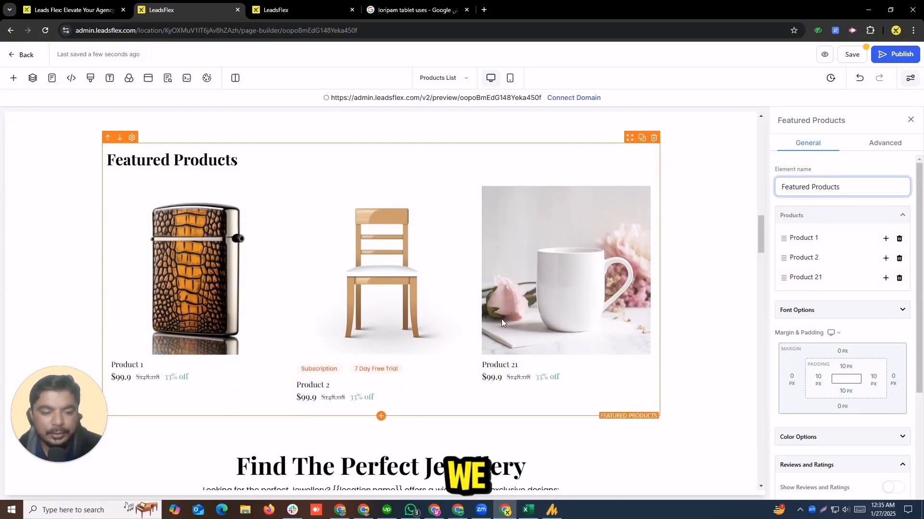
# Step: Review the available Store elements and the store pages, try to open the Cart page, and stay on the Products List page
pyautogui.click(14, 78)
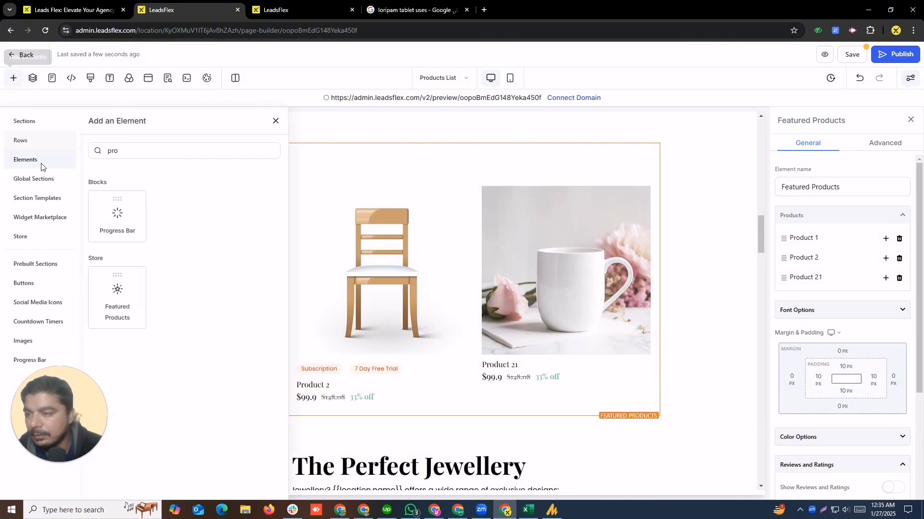
pyautogui.click(20, 243)
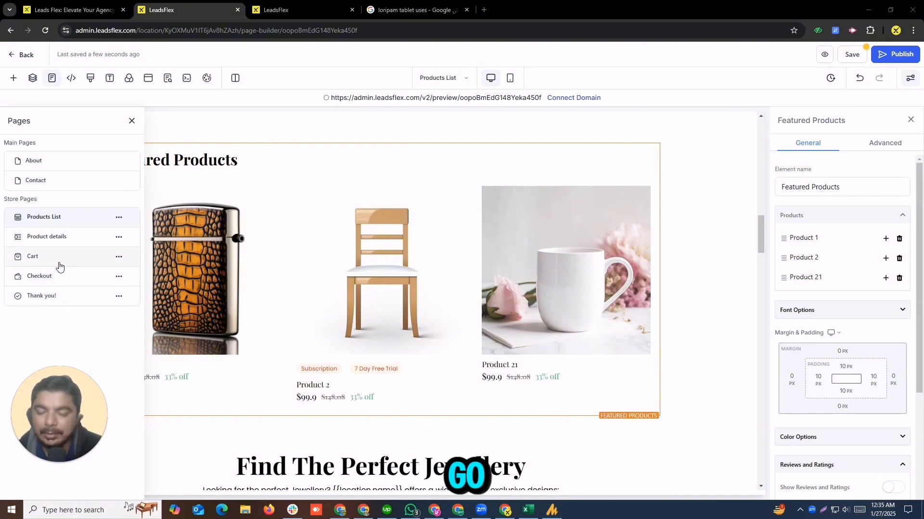
pyautogui.moveTo(761, 228); pyautogui.dragTo(782, 238)
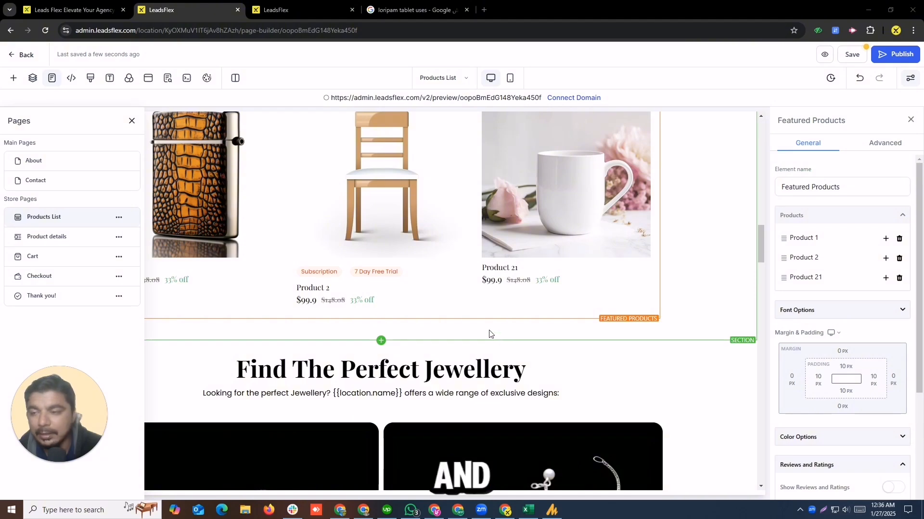
pyautogui.click(36, 257)
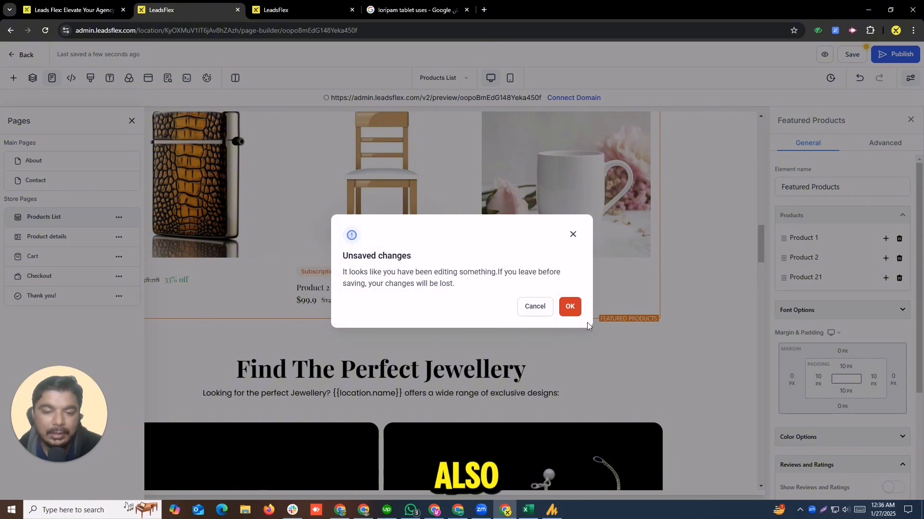
pyautogui.click(572, 234)
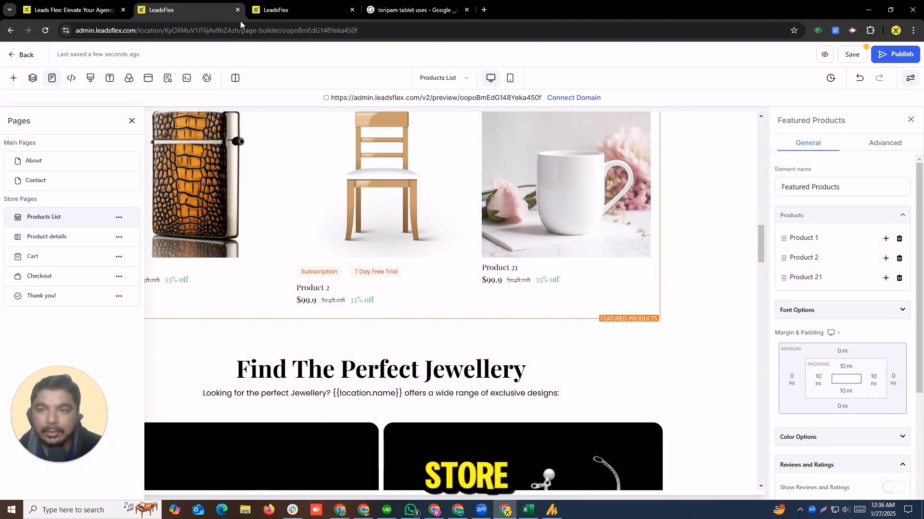
# Step: Switch to the LeadsFlex website at leadsflex.com and select its address
pyautogui.click(276, 10)
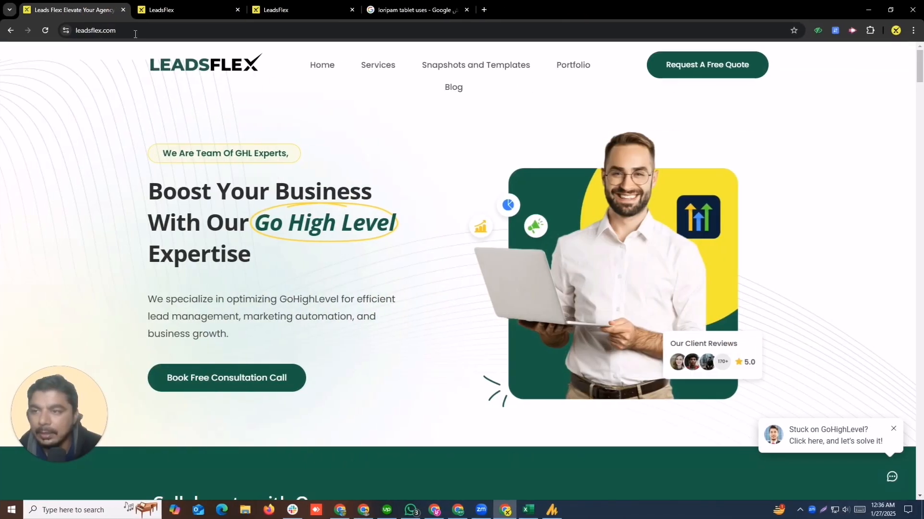
pyautogui.click(135, 32)
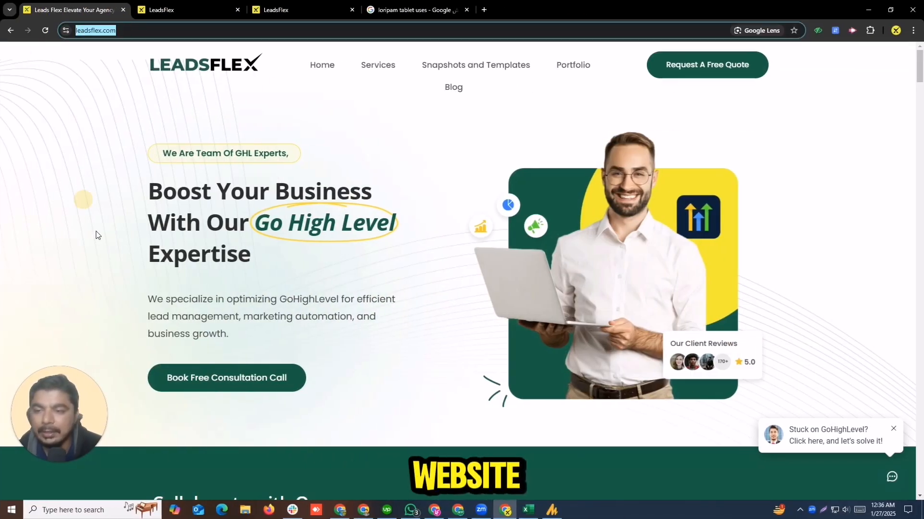